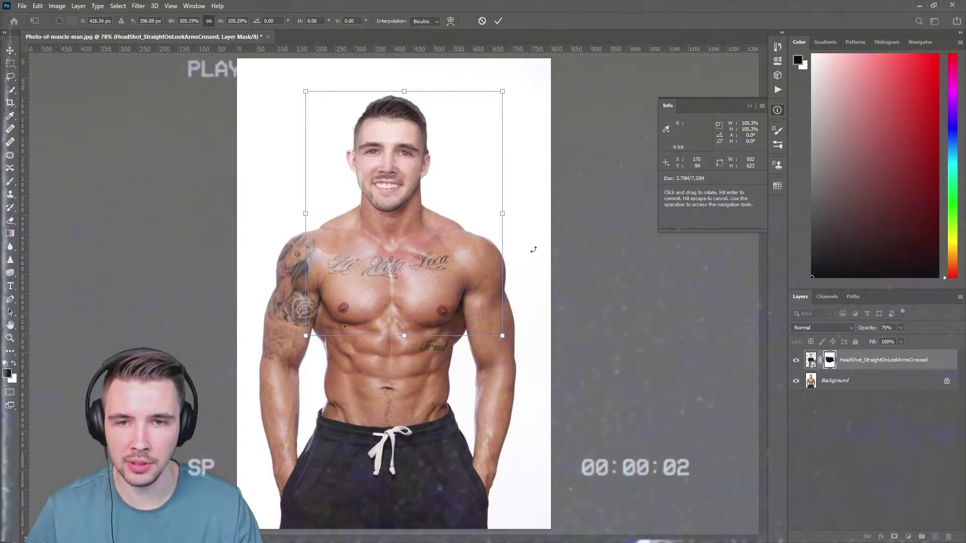
- Place the HeadShot_StraightOnLookArmsCrossed photo into the torso image over the chest and head
{"action": "key", "text": "Return"}
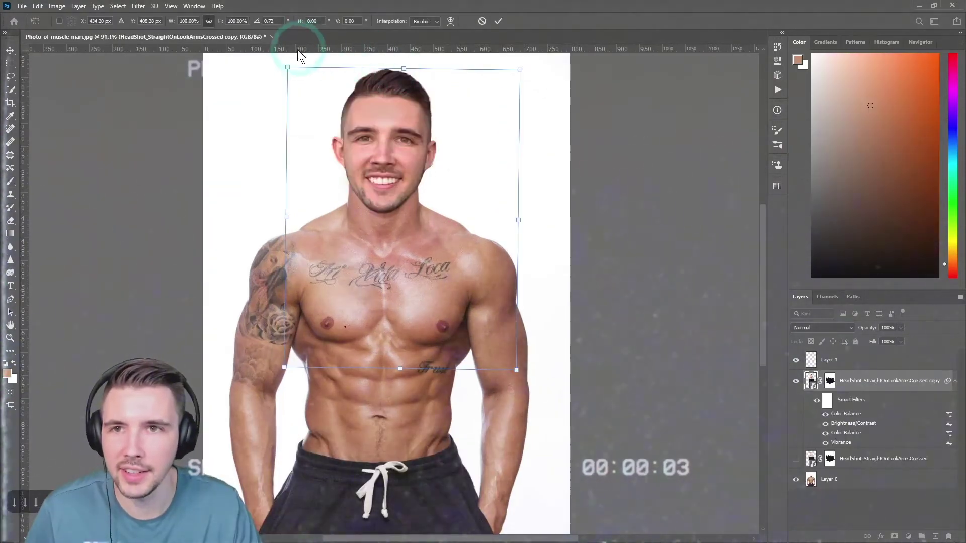
{"action": "scroll", "coordinate": [378, 219], "scroll_direction": "up", "scroll_amount": 5, "text": "alt"}
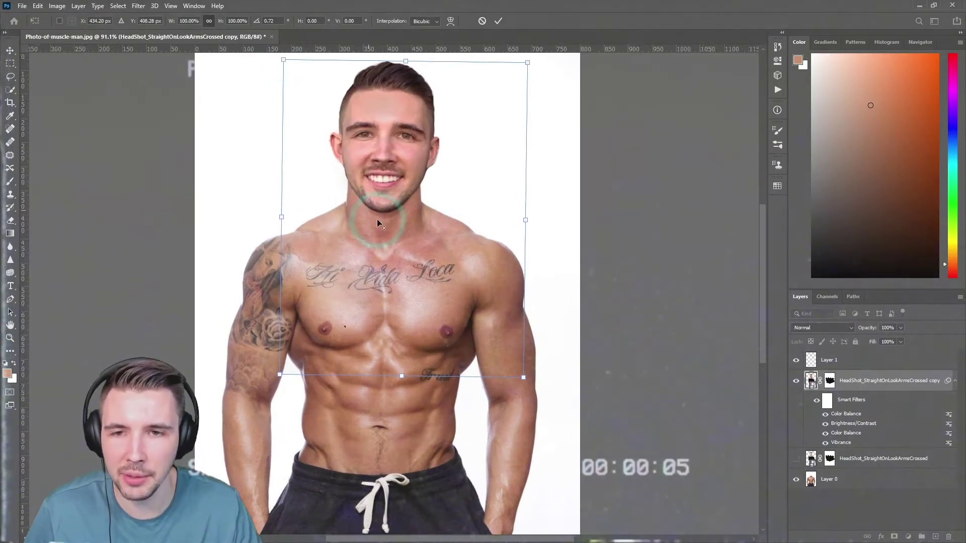
{"action": "scroll", "coordinate": [379, 219], "scroll_direction": "down", "scroll_amount": 5}
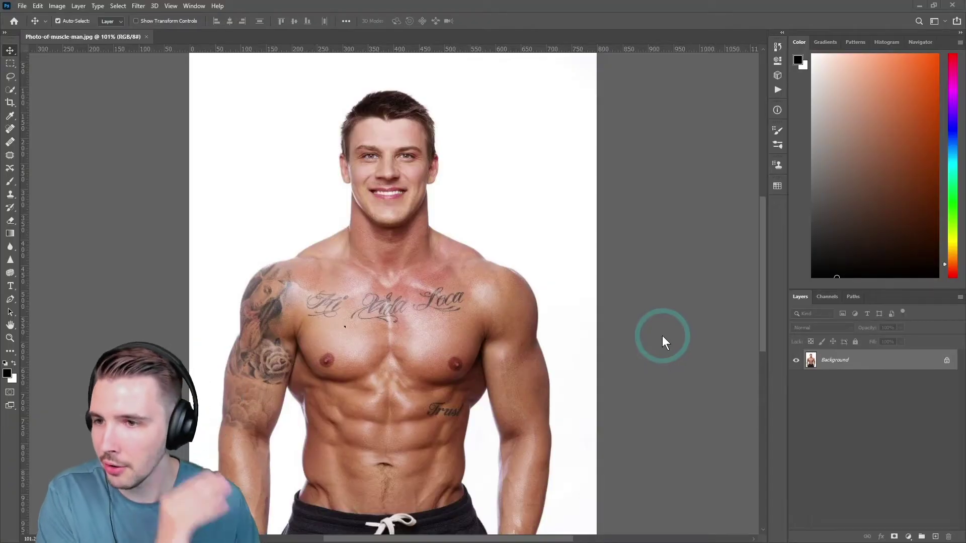
{"action": "left_click", "coordinate": [474, 127]}
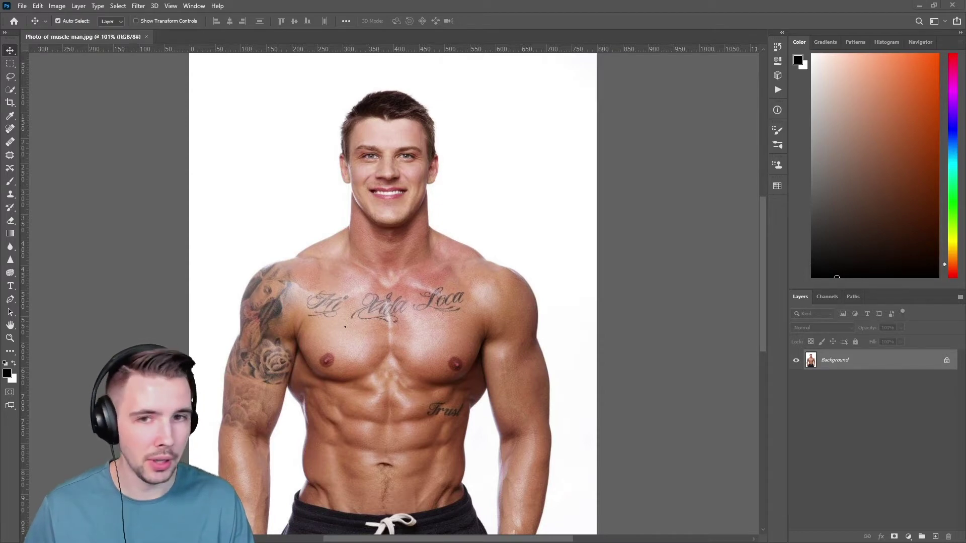
{"action": "left_click_drag", "start_coordinate": [571, 237], "coordinate": [541, 230]}
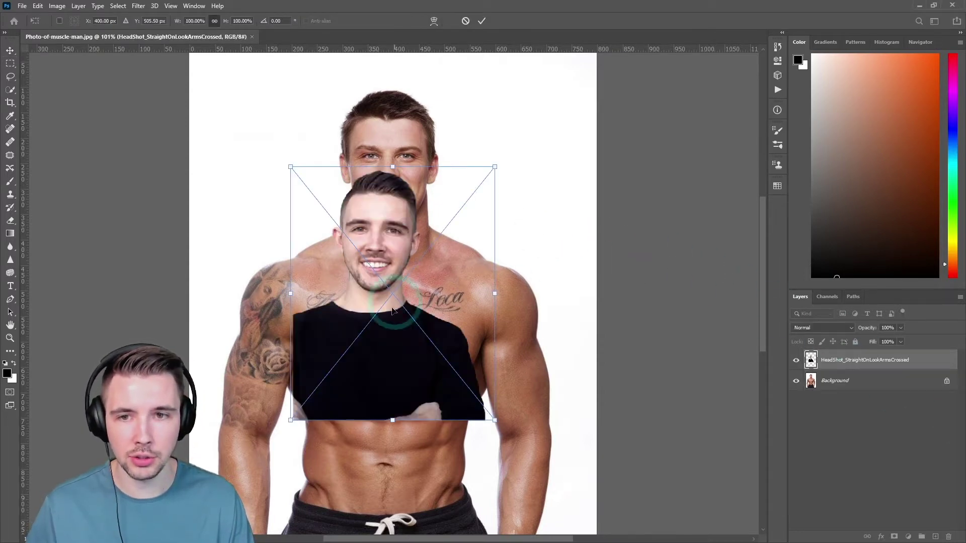
{"action": "left_click_drag", "start_coordinate": [372, 362], "coordinate": [565, 389]}
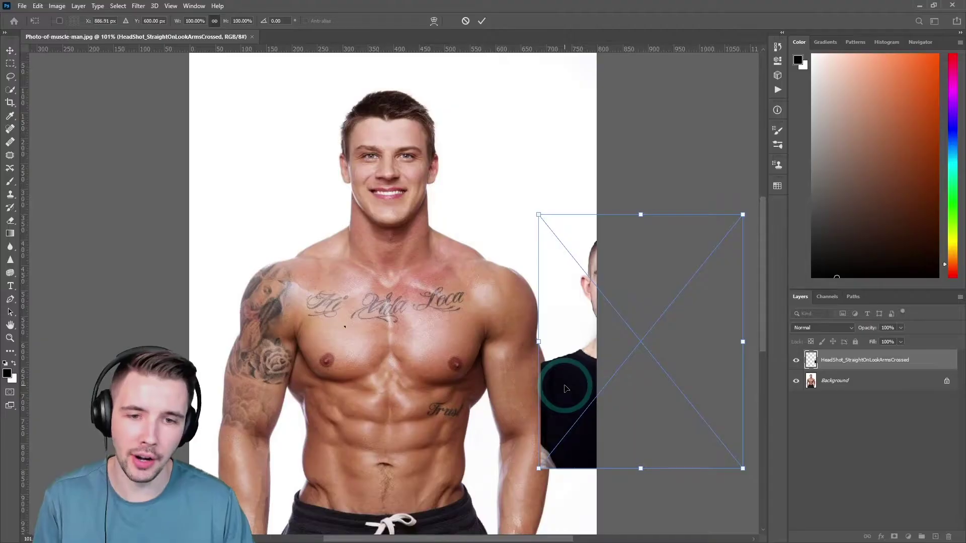
{"action": "left_click_drag", "start_coordinate": [566, 388], "coordinate": [344, 261]}
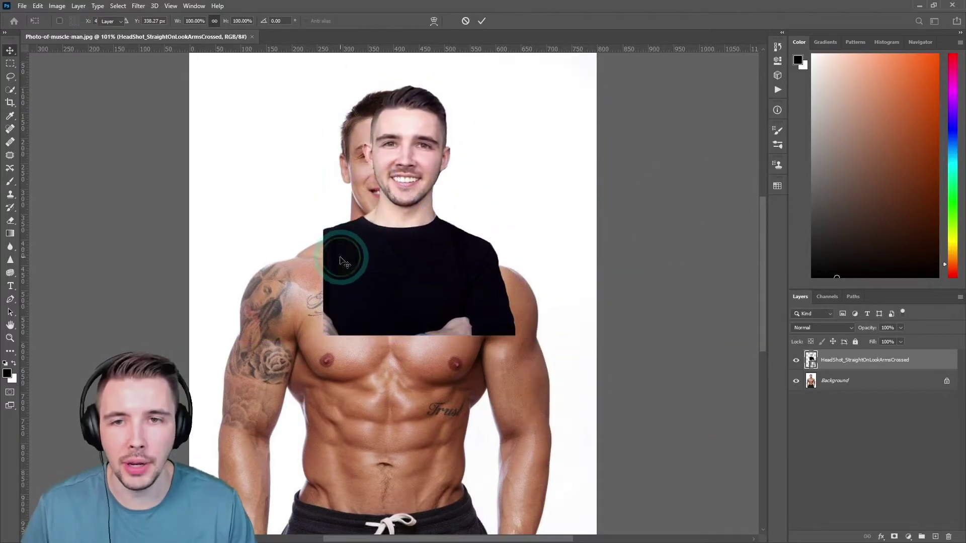
{"action": "key", "text": "Return"}
{"action": "left_click_drag", "start_coordinate": [412, 262], "coordinate": [389, 266]}
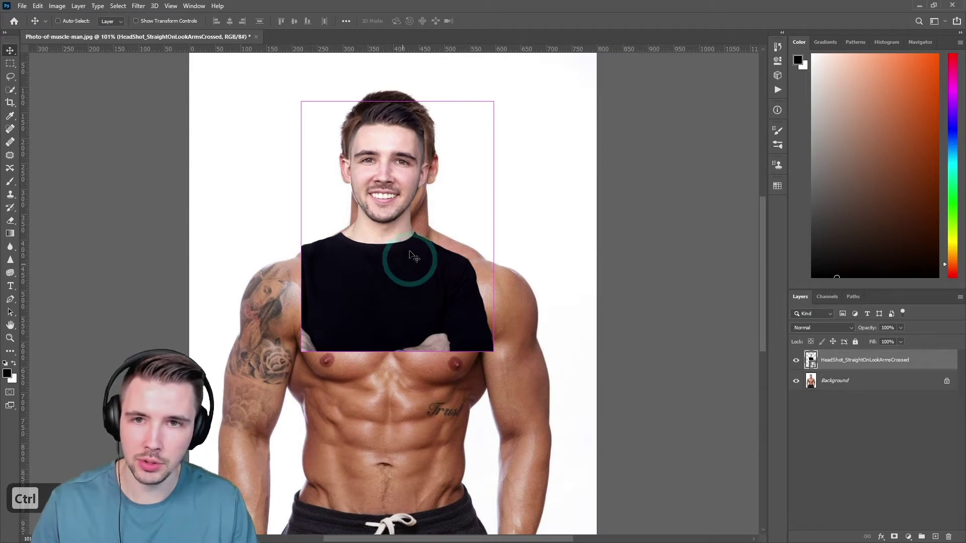
- Scale the headshot to 116.75% and move its face over the original face
{"action": "key", "text": "ctrl+t"}
{"action": "left_click_drag", "start_coordinate": [469, 134], "coordinate": [386, 214]}
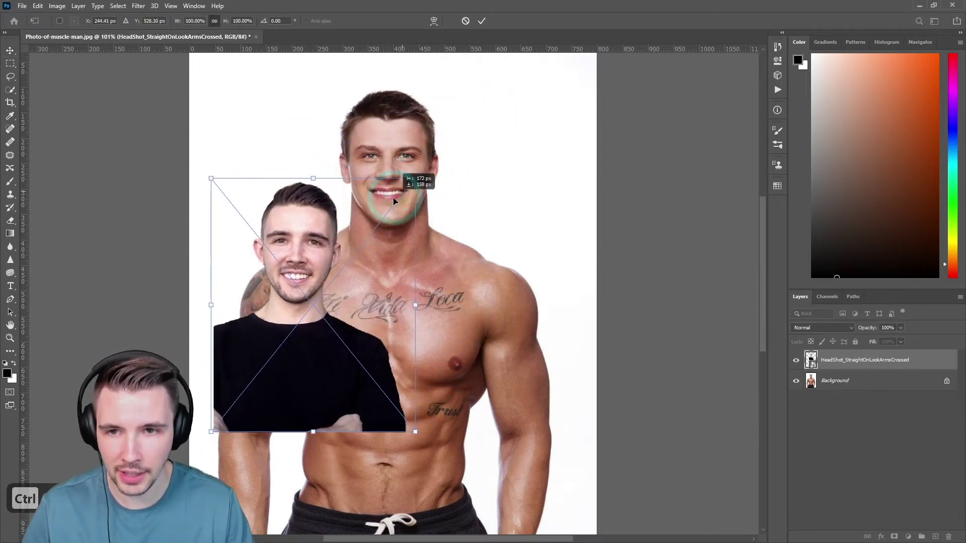
{"action": "left_click_drag", "start_coordinate": [403, 183], "coordinate": [334, 276]}
{"action": "left_click_drag", "start_coordinate": [252, 388], "coordinate": [388, 212]}
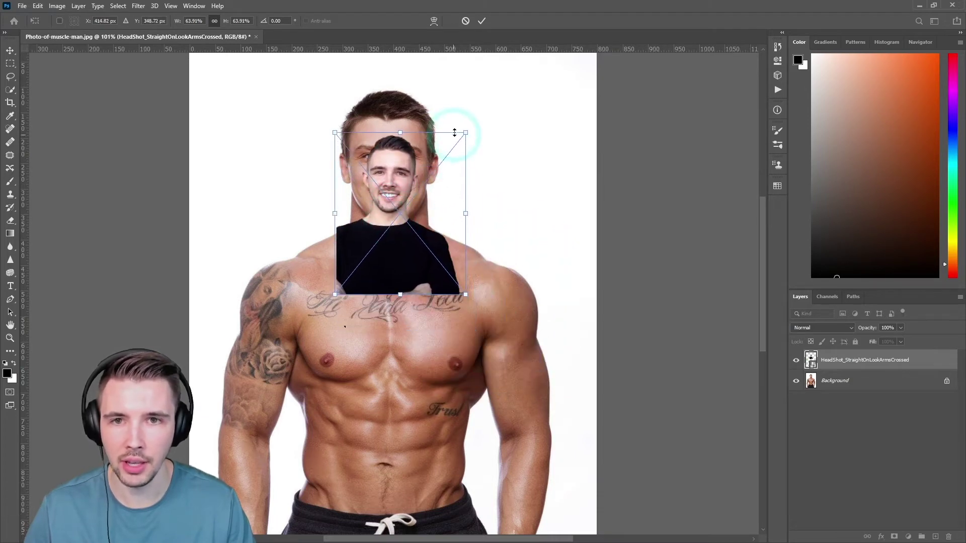
{"action": "left_click_drag", "start_coordinate": [464, 134], "coordinate": [556, 41]}
{"action": "left_click_drag", "start_coordinate": [438, 211], "coordinate": [393, 291]}
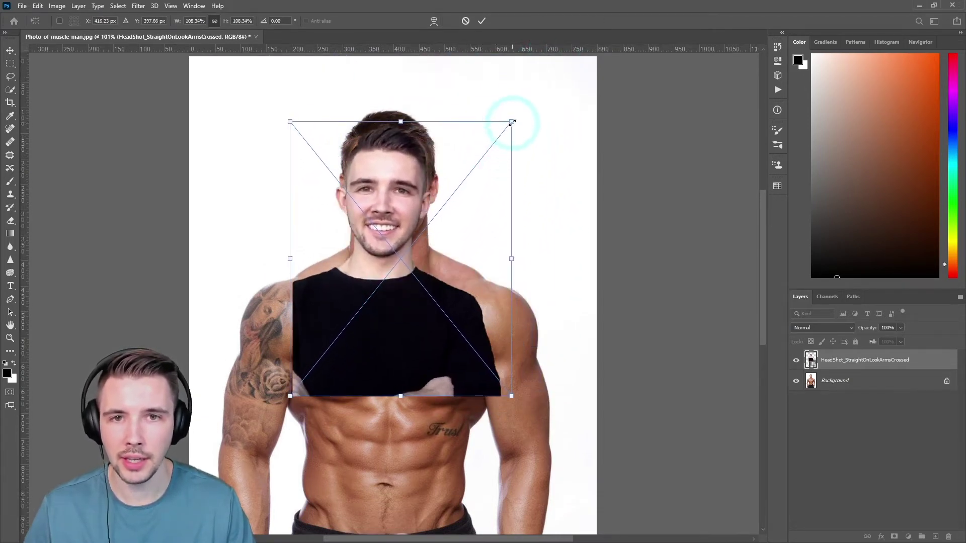
{"action": "left_click_drag", "start_coordinate": [512, 123], "coordinate": [521, 113]}
{"action": "mouse_move", "coordinate": [366, 302]}
{"action": "left_mouse_down"}
{"action": "mouse_move", "coordinate": [372, 287]}
{"action": "mouse_move", "coordinate": [367, 304]}
{"action": "left_mouse_up"}
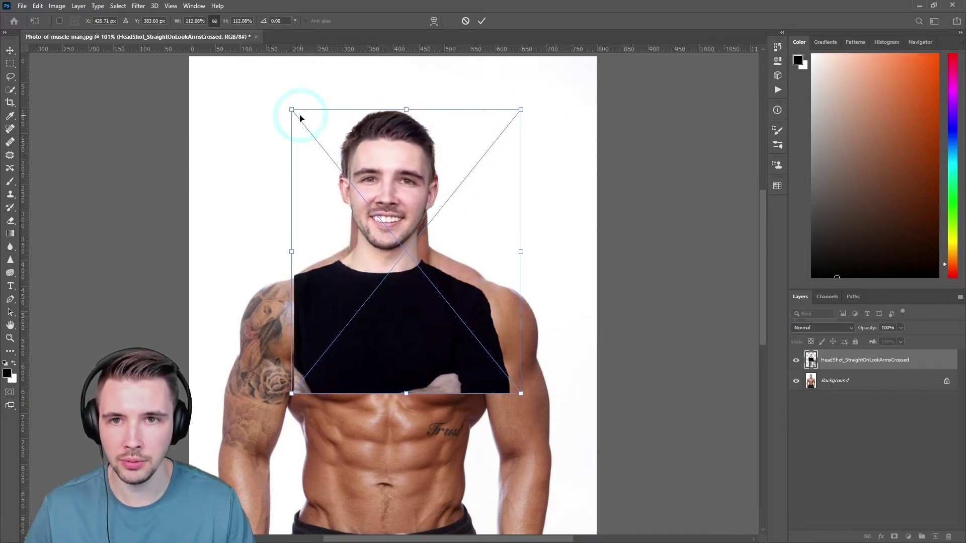
{"action": "left_click_drag", "start_coordinate": [290, 105], "coordinate": [281, 98]}
{"action": "left_click_drag", "start_coordinate": [388, 325], "coordinate": [521, 341]}
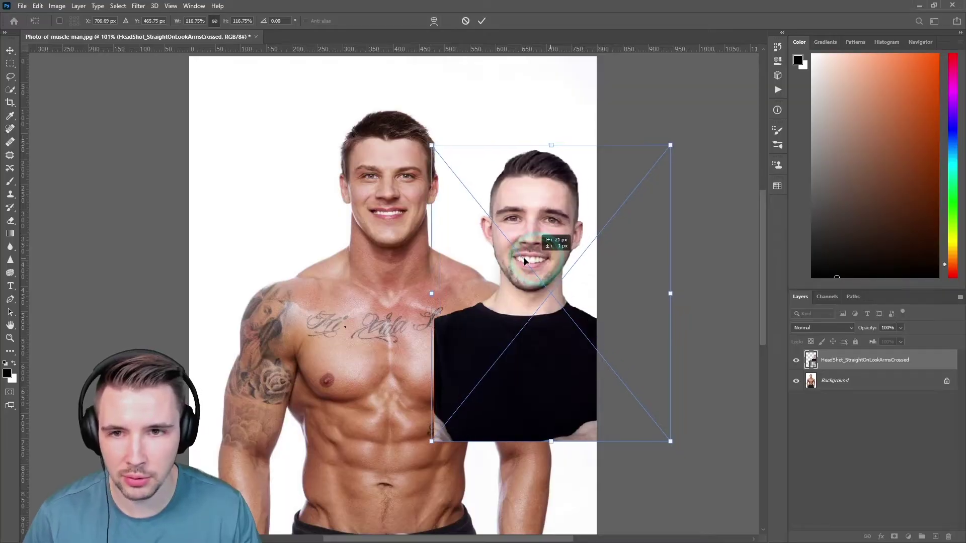
{"action": "left_click_drag", "start_coordinate": [534, 261], "coordinate": [398, 215]}
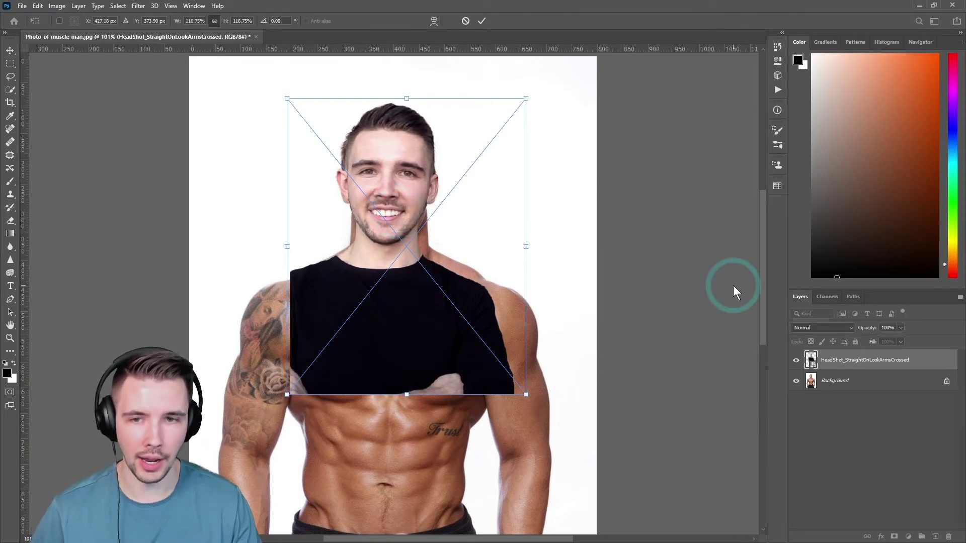
{"action": "key", "text": "Return"}
- Drop the headshot to 49% opacity and nudge it until the two faces align
{"action": "left_click", "coordinate": [898, 328]}
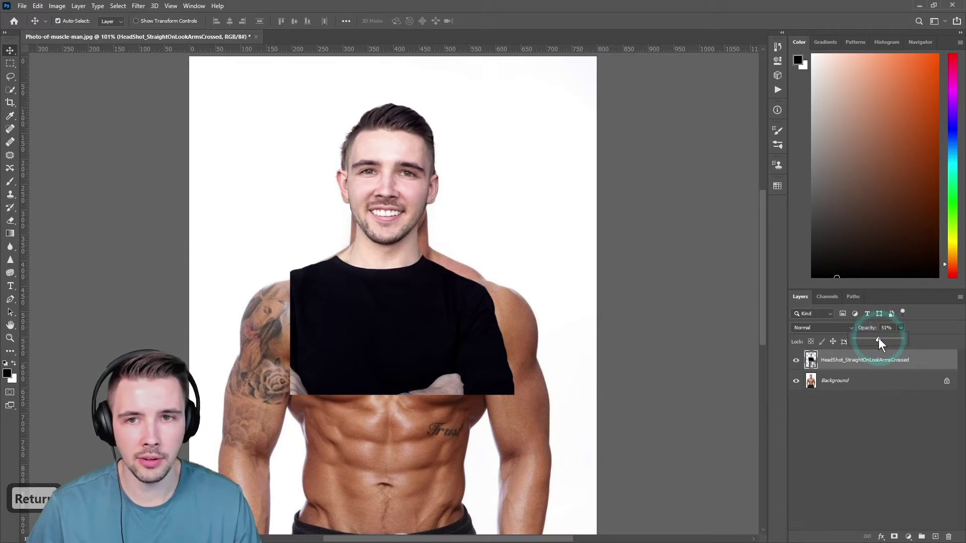
{"action": "left_click_drag", "start_coordinate": [878, 338], "coordinate": [878, 338]}
{"action": "left_click", "coordinate": [395, 308]}
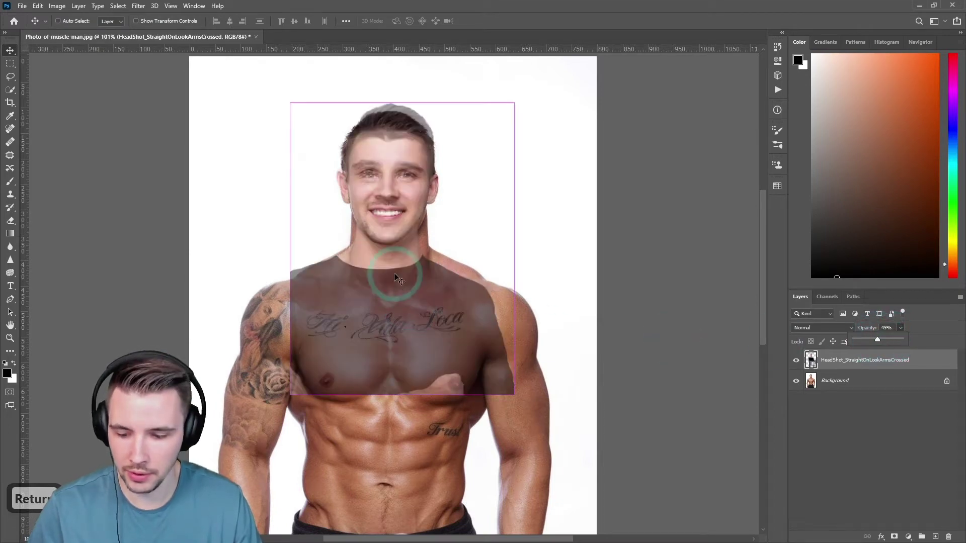
{"action": "key", "text": "ctrl+t"}
{"action": "key", "text": "Escape"}
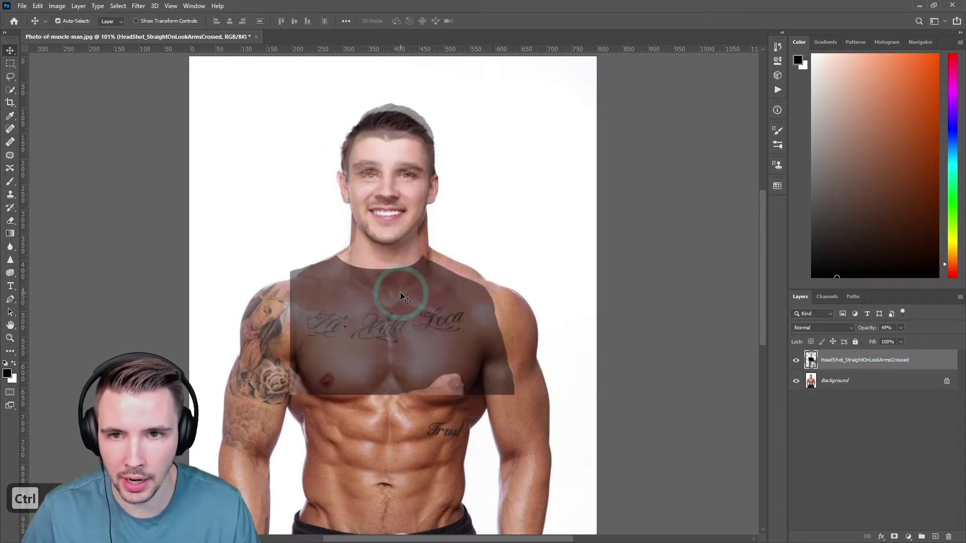
{"action": "mouse_move", "coordinate": [410, 289]}
{"action": "left_mouse_down"}
{"action": "mouse_move", "coordinate": [418, 307]}
{"action": "mouse_move", "coordinate": [411, 293]}
{"action": "left_mouse_up"}
{"action": "key", "text": "ctrl+t"}
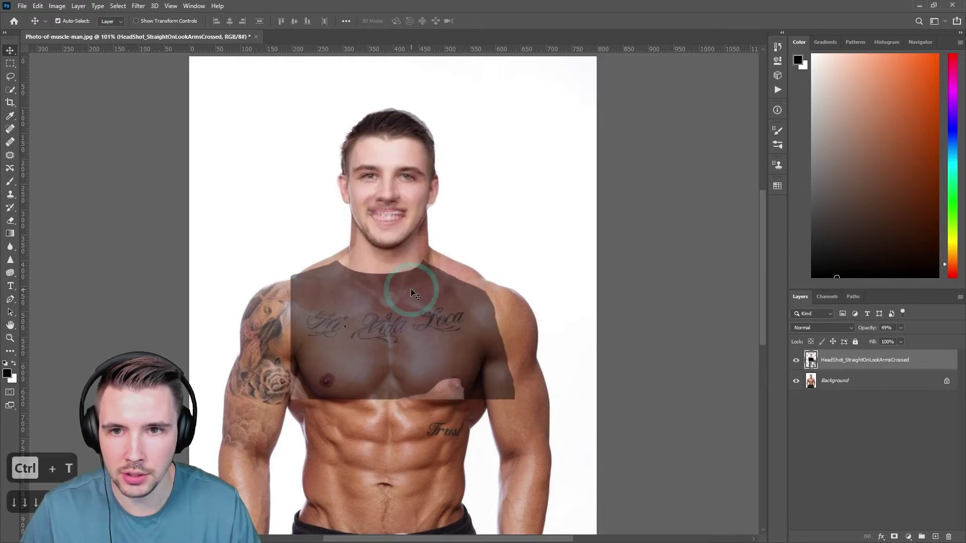
{"action": "key", "text": "Down"}
{"action": "key", "text": "Down"}
{"action": "key", "text": "Down"}
{"action": "key", "text": "Down"}
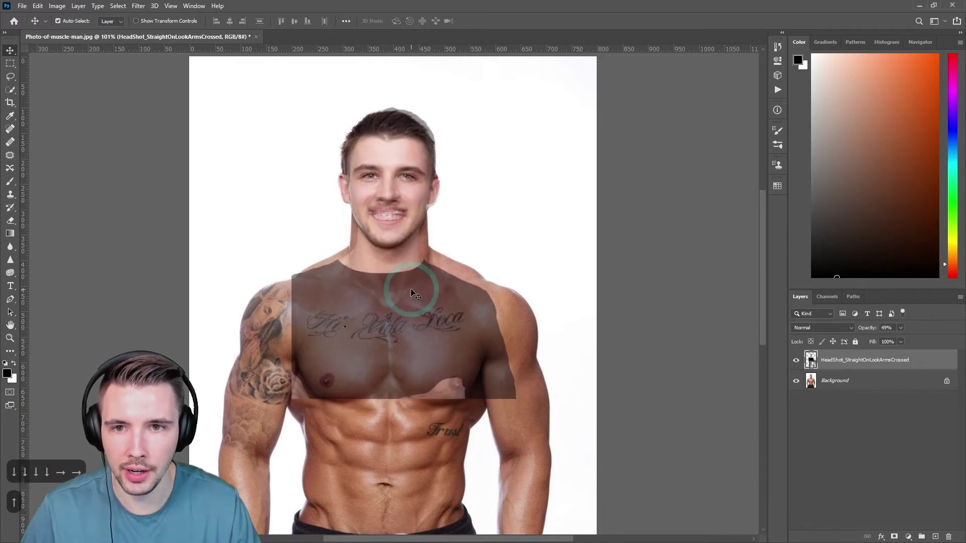
{"action": "key", "text": "Right"}
{"action": "key", "text": "Right"}
{"action": "key", "text": "Up"}
- Enlarge the headshot to 118.79%, then raise its opacity to 75%
{"action": "key", "text": "ctrl+t"}
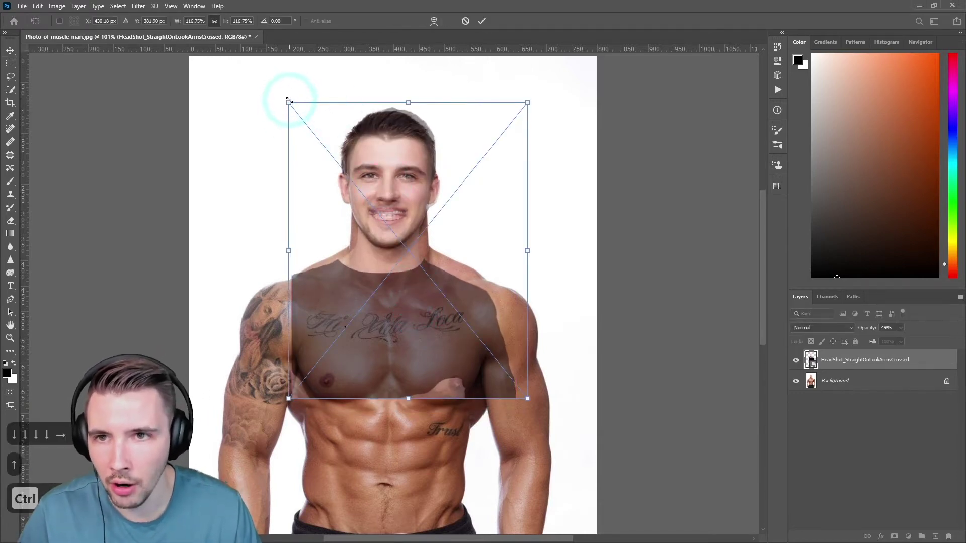
{"action": "left_click_drag", "start_coordinate": [289, 101], "coordinate": [284, 98]}
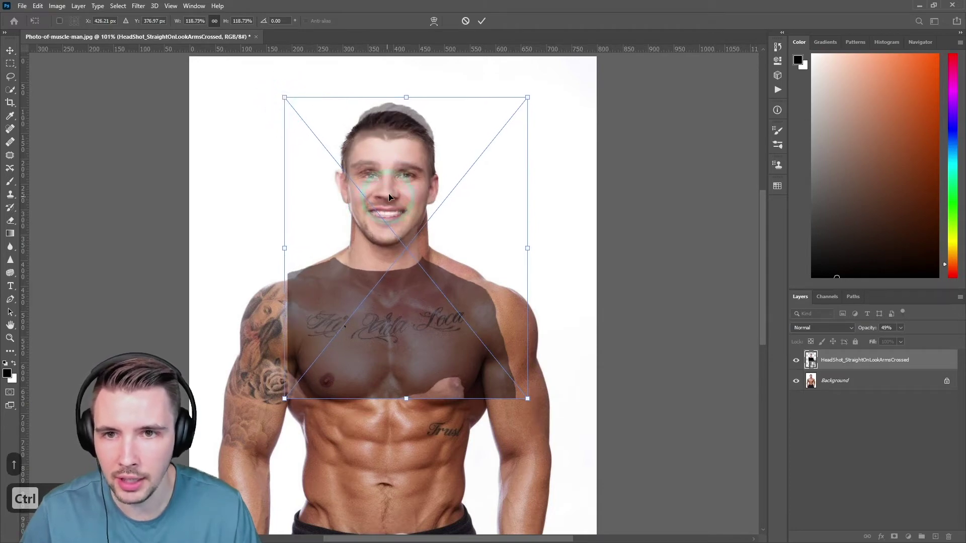
{"action": "left_click_drag", "start_coordinate": [391, 189], "coordinate": [391, 194]}
{"action": "key", "text": "Return"}
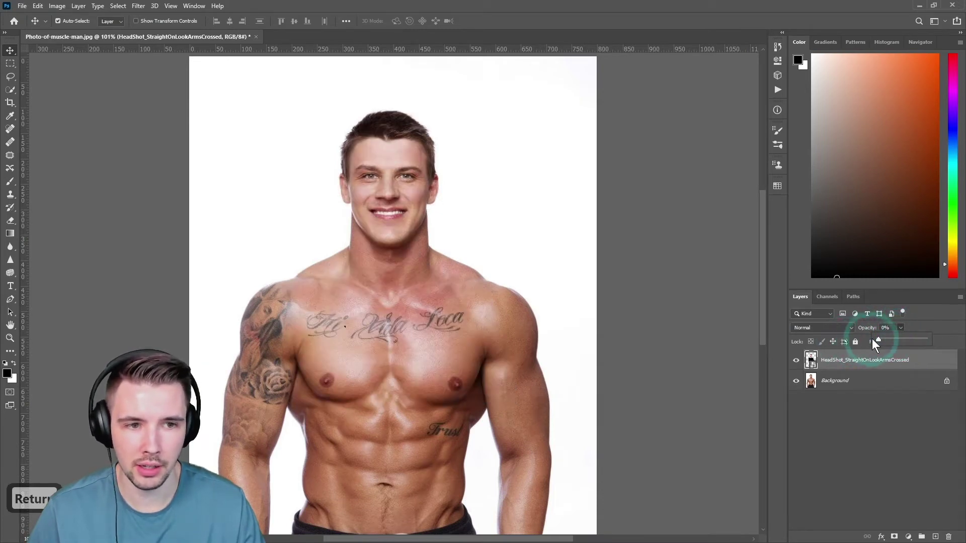
{"action": "left_click_drag", "start_coordinate": [901, 339], "coordinate": [913, 340]}
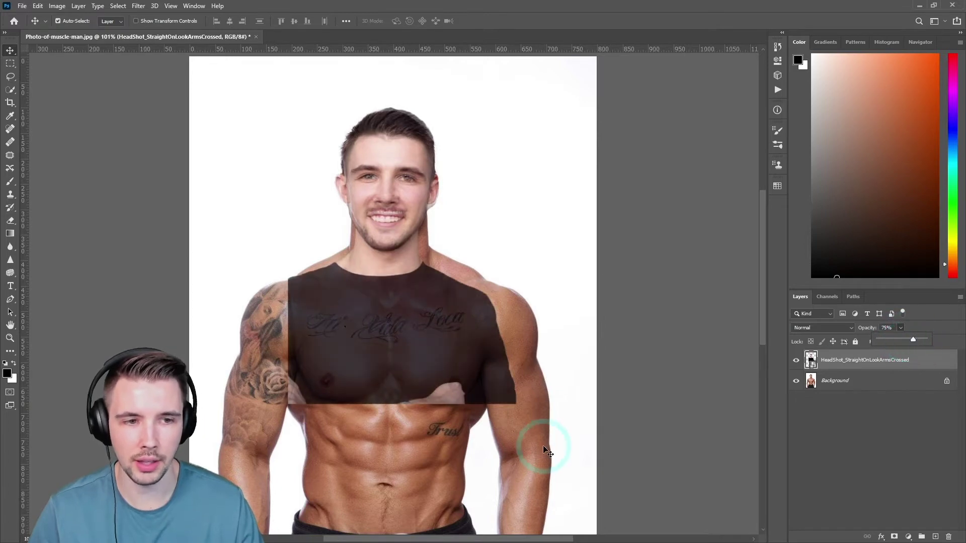
{"action": "left_click", "coordinate": [847, 369]}
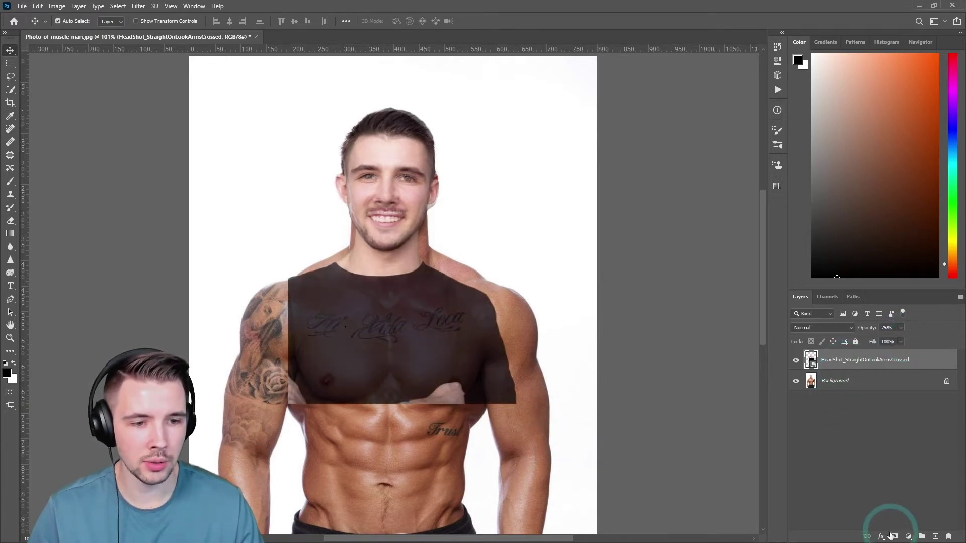
- Add a mask to the headshot and paint black over the shirt, chest and neck base
{"action": "left_click", "coordinate": [895, 537]}
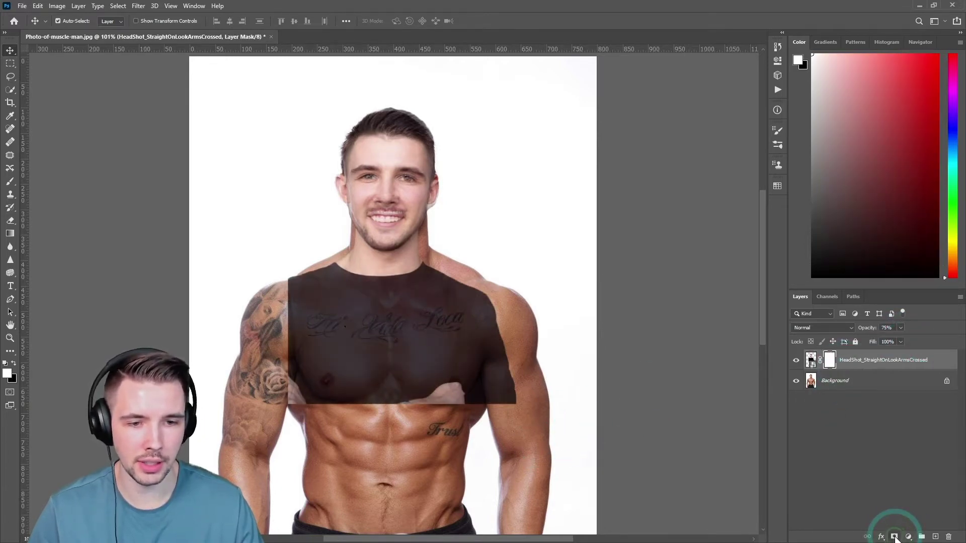
{"action": "left_click", "coordinate": [10, 181]}
{"action": "left_click", "coordinate": [19, 370]}
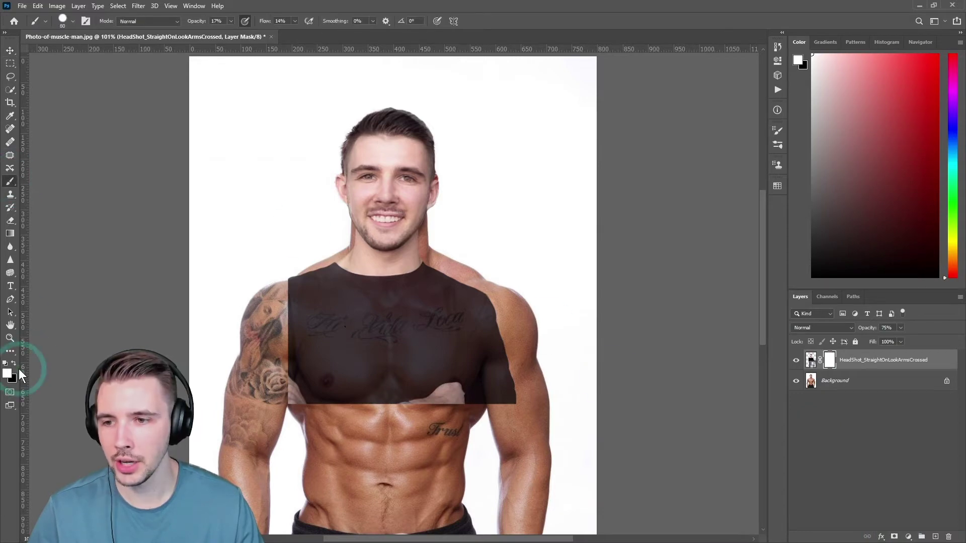
{"action": "mouse_move", "coordinate": [301, 344]}
{"action": "left_mouse_down"}
{"action": "mouse_move", "coordinate": [309, 339]}
{"action": "mouse_move", "coordinate": [295, 368]}
{"action": "mouse_move", "coordinate": [319, 395]}
{"action": "left_mouse_up"}
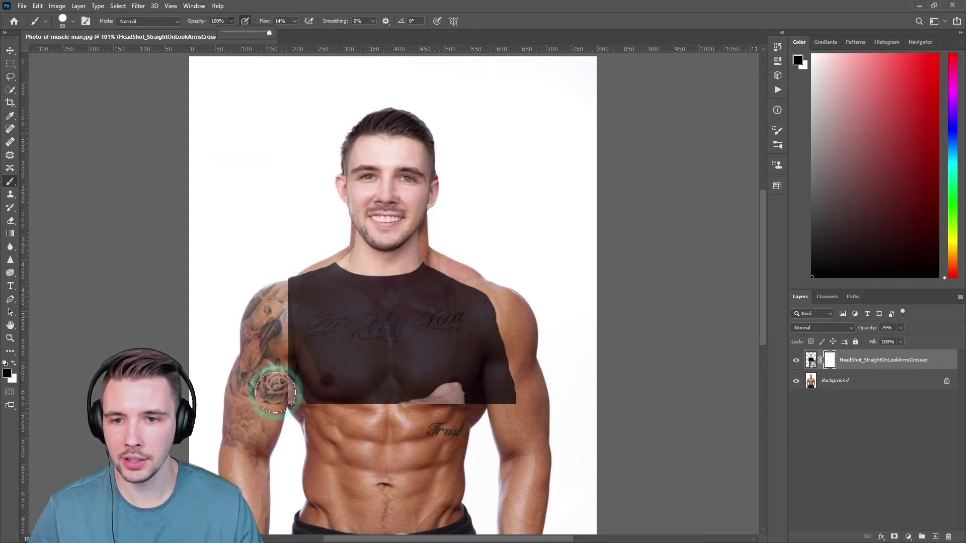
{"action": "mouse_move", "coordinate": [282, 383]}
{"action": "left_mouse_down"}
{"action": "mouse_move", "coordinate": [264, 327]}
{"action": "mouse_move", "coordinate": [315, 387]}
{"action": "mouse_move", "coordinate": [322, 354]}
{"action": "mouse_move", "coordinate": [283, 272]}
{"action": "mouse_move", "coordinate": [359, 403]}
{"action": "mouse_move", "coordinate": [395, 434]}
{"action": "mouse_move", "coordinate": [528, 337]}
{"action": "mouse_move", "coordinate": [412, 424]}
{"action": "mouse_move", "coordinate": [472, 333]}
{"action": "mouse_move", "coordinate": [375, 414]}
{"action": "mouse_move", "coordinate": [506, 281]}
{"action": "mouse_move", "coordinate": [379, 330]}
{"action": "mouse_move", "coordinate": [274, 305]}
{"action": "mouse_move", "coordinate": [263, 275]}
{"action": "mouse_move", "coordinate": [360, 300]}
{"action": "mouse_move", "coordinate": [453, 261]}
{"action": "left_mouse_up"}
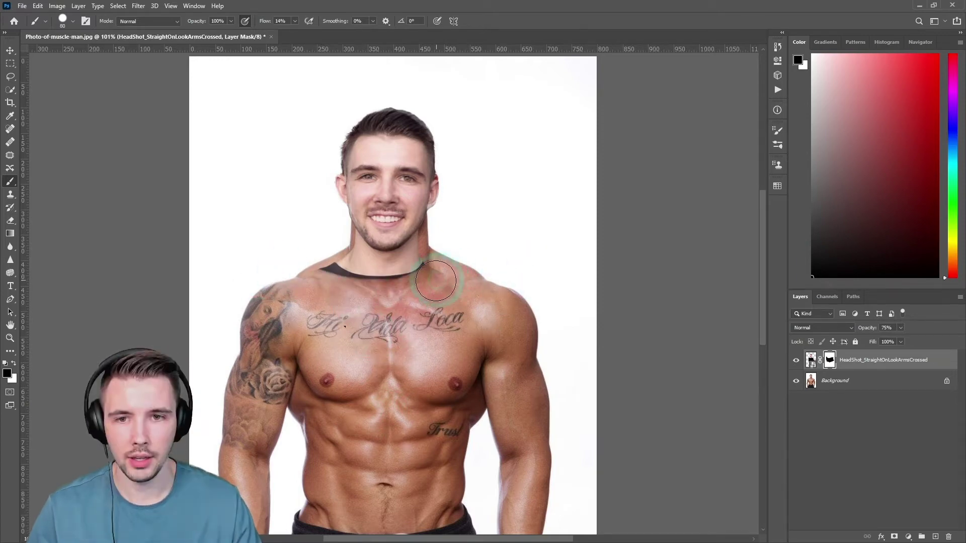
{"action": "mouse_move", "coordinate": [305, 257]}
{"action": "left_mouse_down"}
{"action": "mouse_move", "coordinate": [326, 248]}
{"action": "mouse_move", "coordinate": [361, 269]}
{"action": "left_mouse_up"}
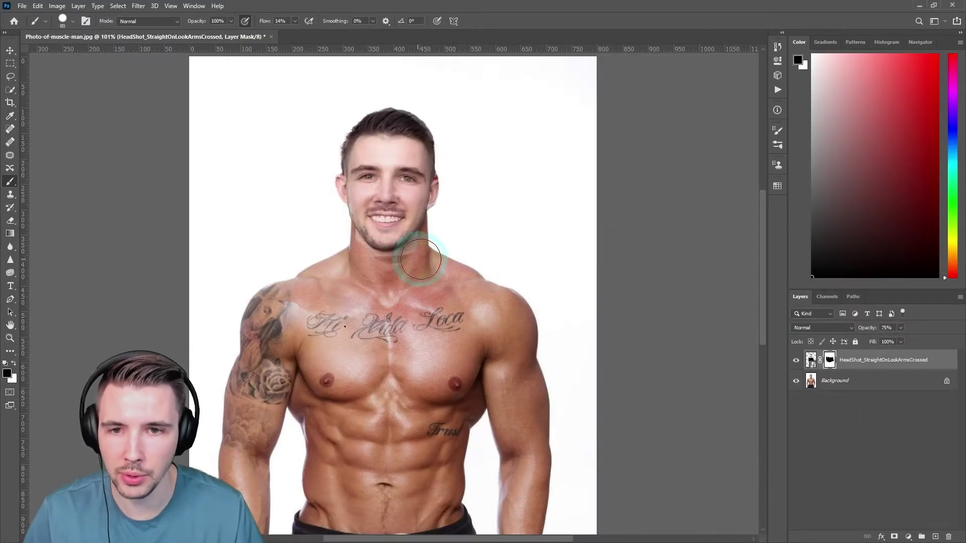
{"action": "left_click_drag", "start_coordinate": [425, 254], "coordinate": [411, 268]}
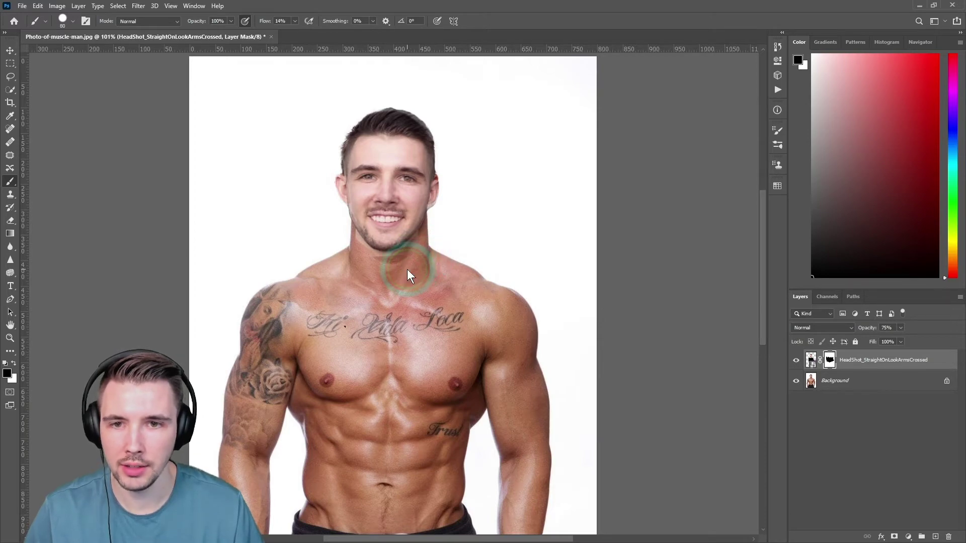
- Zoom in and paint the mask along both neck edges so they blend into the chest
{"action": "scroll", "coordinate": [392, 246], "scroll_direction": "up", "scroll_amount": 6}
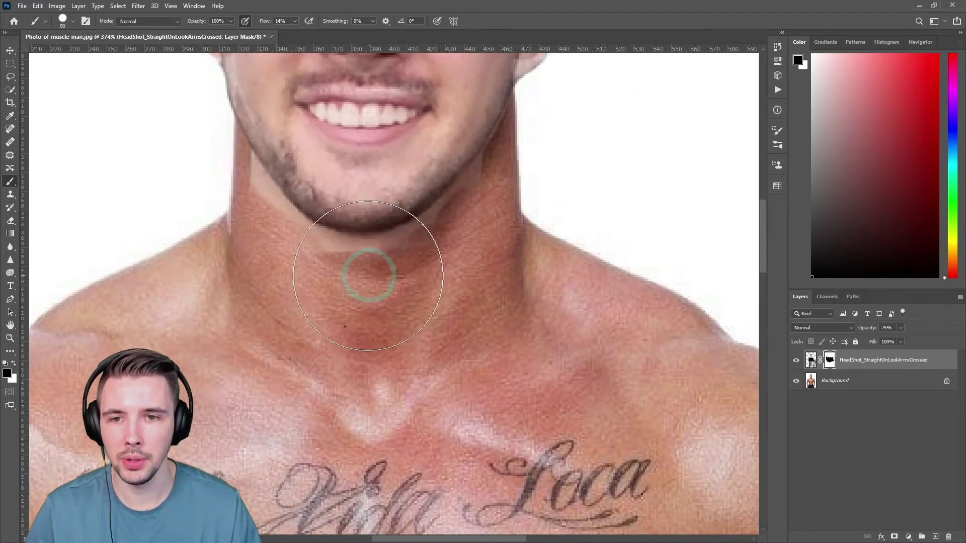
{"action": "left_click_drag", "start_coordinate": [368, 276], "coordinate": [307, 309]}
{"action": "key", "text": "F8"}
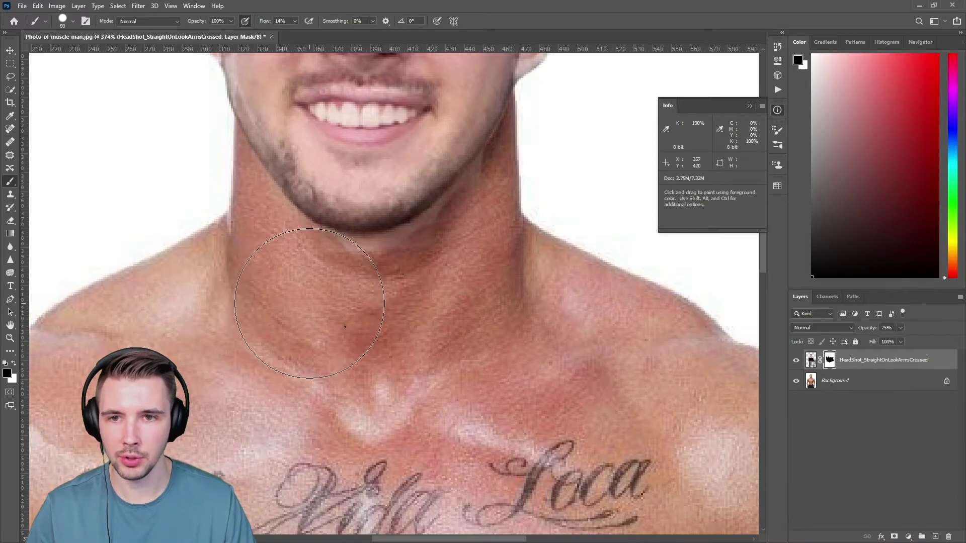
{"action": "left_click_drag", "start_coordinate": [302, 298], "coordinate": [401, 306]}
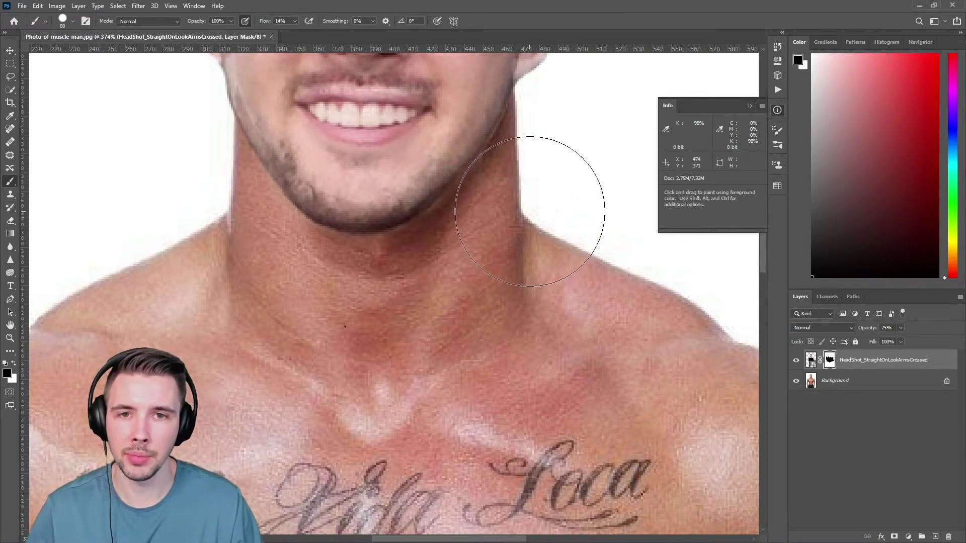
{"action": "scroll", "coordinate": [537, 295], "scroll_direction": "down", "scroll_amount": 1}
{"action": "scroll", "coordinate": [538, 295], "scroll_direction": "down", "scroll_amount": 10}
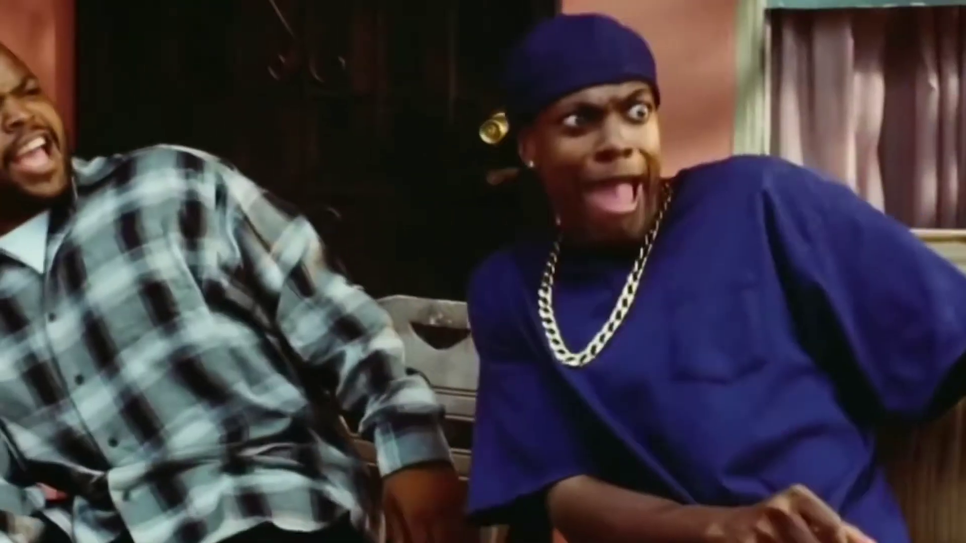
- Rescale the new head to about 105% and shift it down-right onto the torso's neck
{"action": "key", "text": "ctrl+t"}
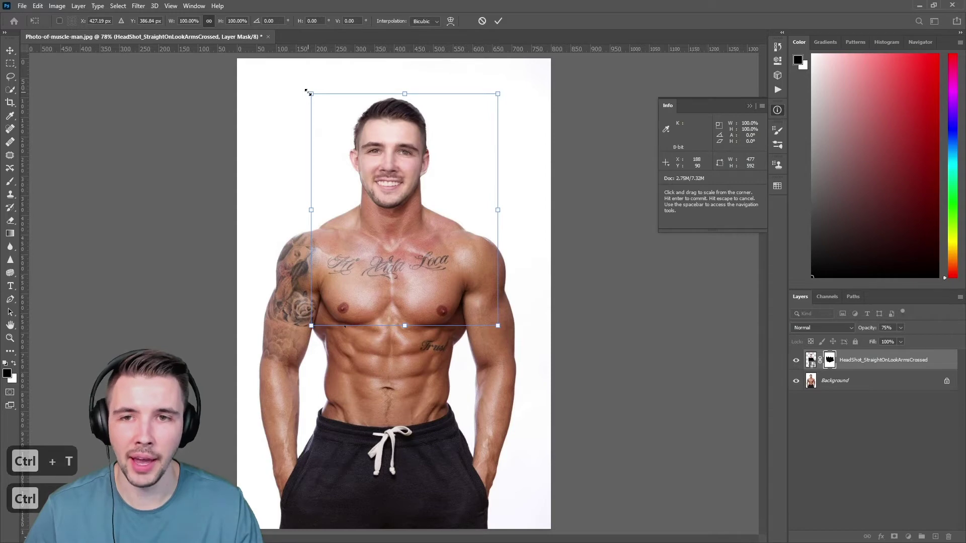
{"action": "left_click_drag", "start_coordinate": [311, 93], "coordinate": [288, 68]}
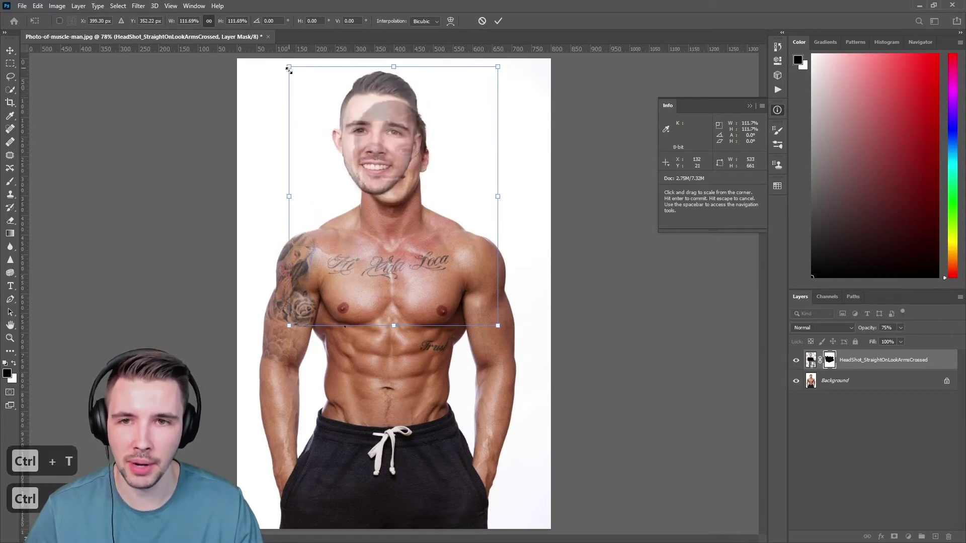
{"action": "left_click_drag", "start_coordinate": [376, 142], "coordinate": [389, 166]}
{"action": "left_click_drag", "start_coordinate": [510, 348], "coordinate": [505, 339]}
{"action": "left_click_drag", "start_coordinate": [499, 334], "coordinate": [499, 334]}
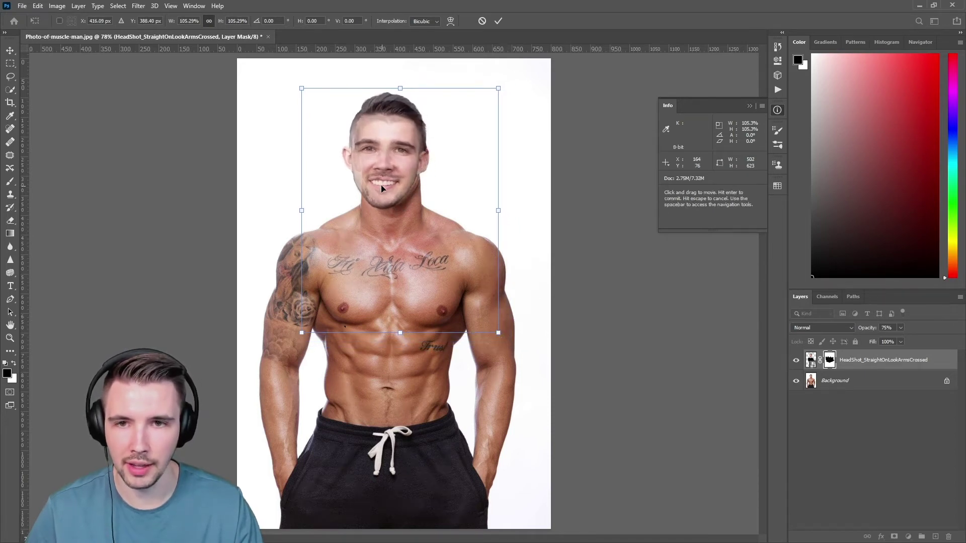
{"action": "left_click_drag", "start_coordinate": [390, 173], "coordinate": [394, 176]}
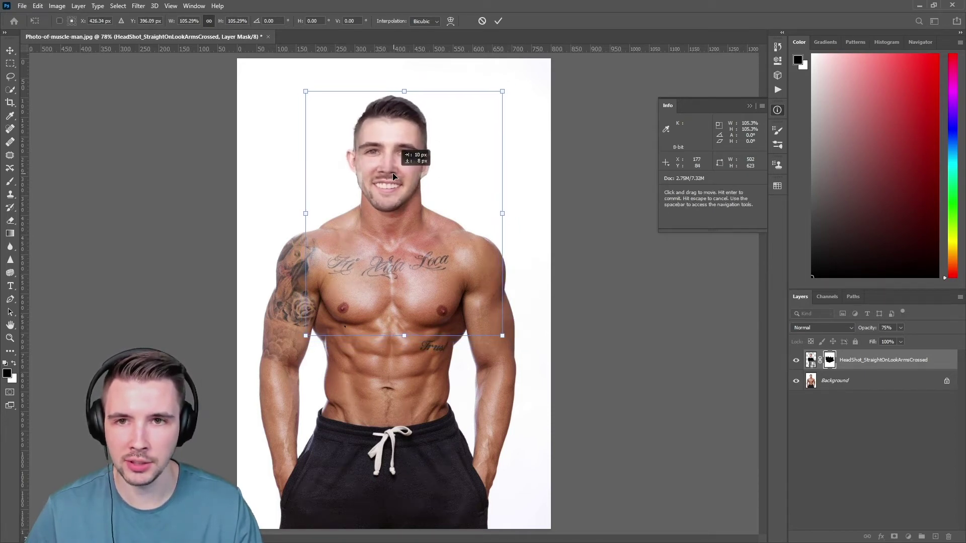
{"action": "key", "text": "Return"}
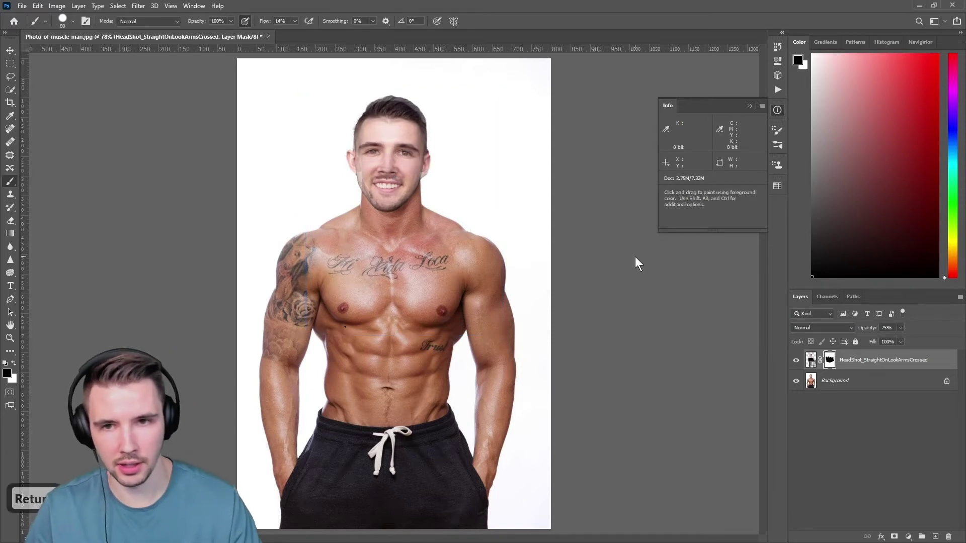
- Set the head layer's opacity to 0% and unlock the Background into Layer 0
{"action": "left_click", "coordinate": [812, 360]}
{"action": "left_click", "coordinate": [900, 328]}
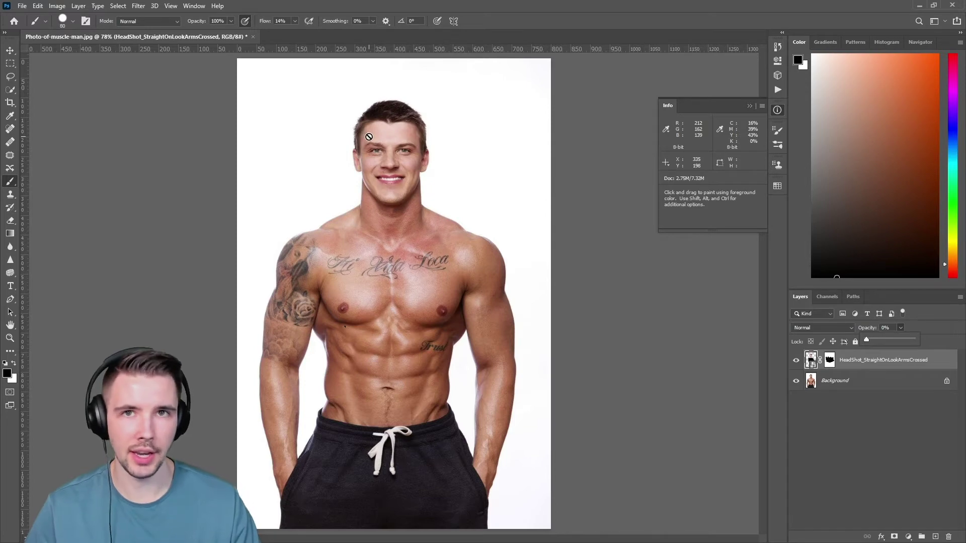
{"action": "scroll", "coordinate": [372, 159], "scroll_direction": "up", "scroll_amount": 5}
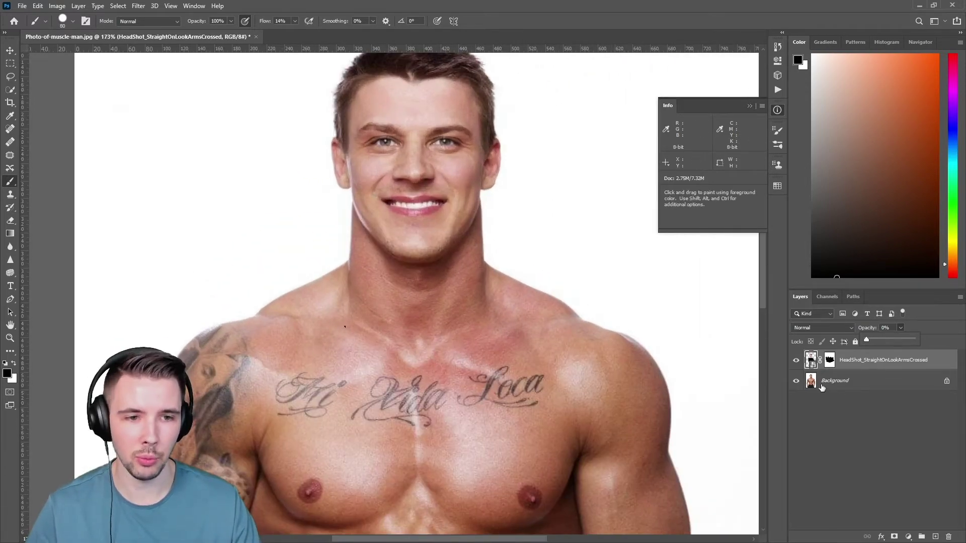
{"action": "left_click", "coordinate": [844, 384]}
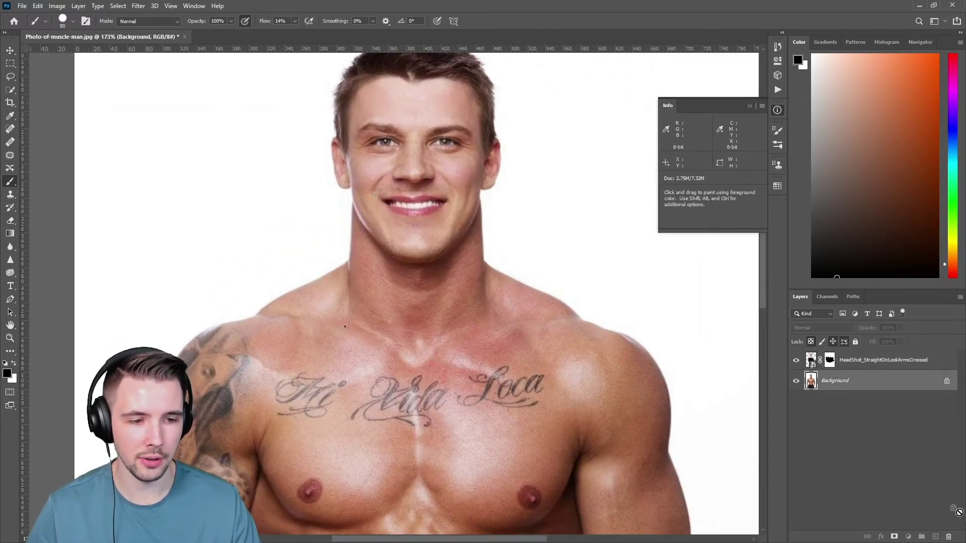
{"action": "left_click_drag", "start_coordinate": [950, 538], "coordinate": [953, 540]}
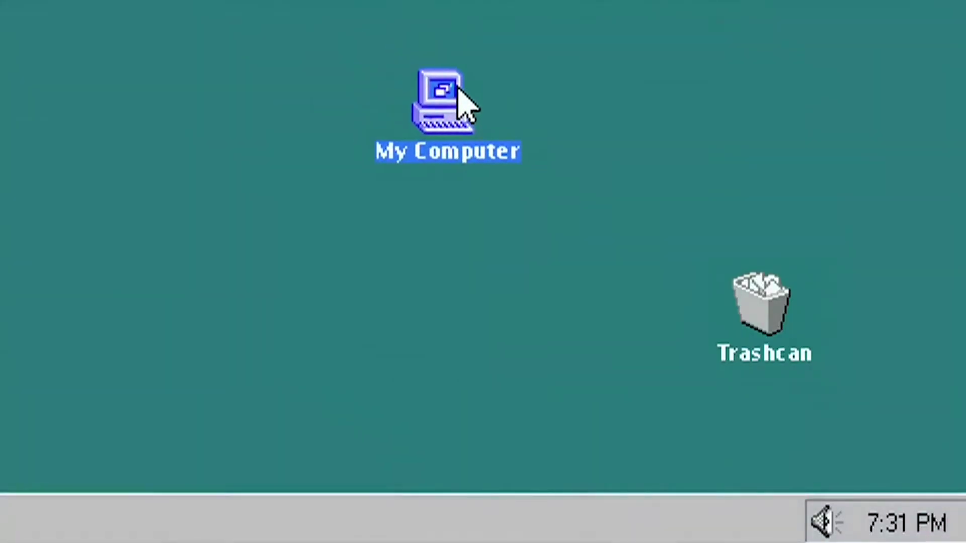
{"action": "left_click_drag", "start_coordinate": [459, 90], "coordinate": [768, 291]}
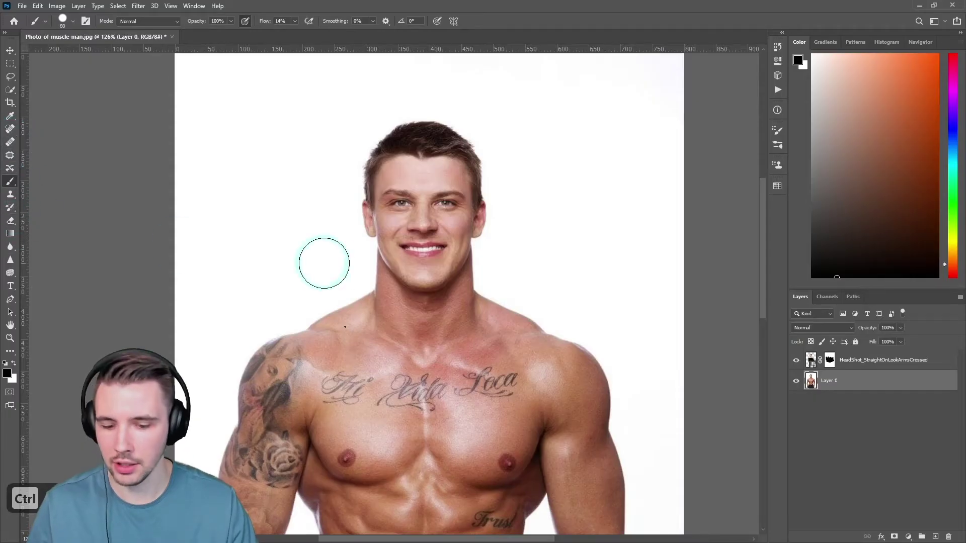
- Set up the Clone Stamp at size 30 and 100% flow, sampling white background beside the head
{"action": "key", "text": "ctrl+z"}
{"action": "key", "text": "F10"}
{"action": "key", "text": "F8"}
{"action": "left_click", "coordinate": [10, 194]}
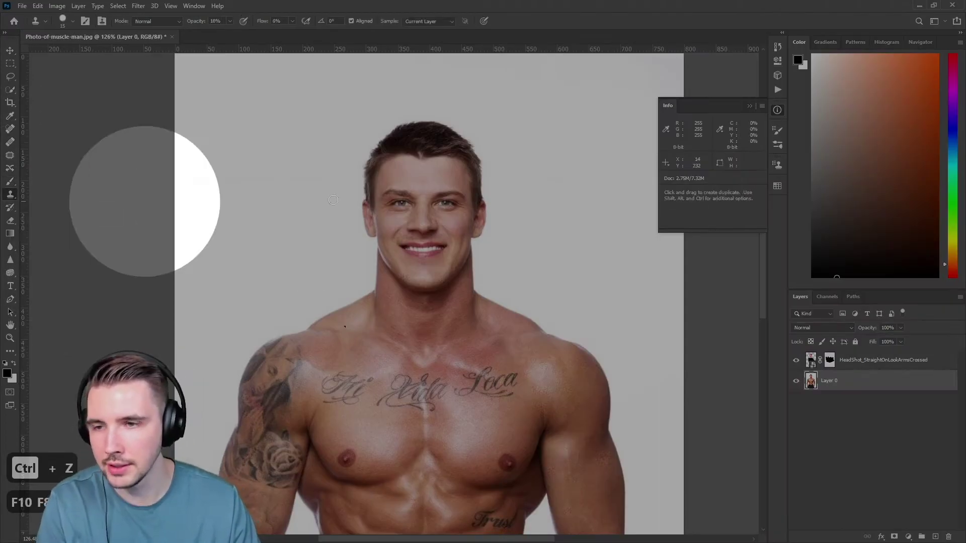
{"action": "key", "text": "F10"}
{"action": "key", "text": "F8"}
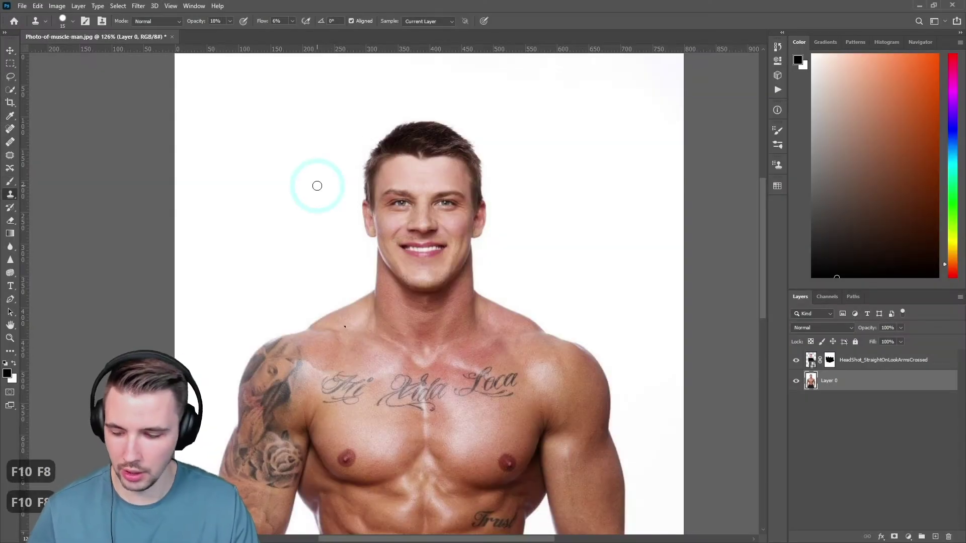
{"action": "key", "text": "bracketright"}
{"action": "key", "text": "bracketright"}
{"action": "key", "text": "bracketright"}
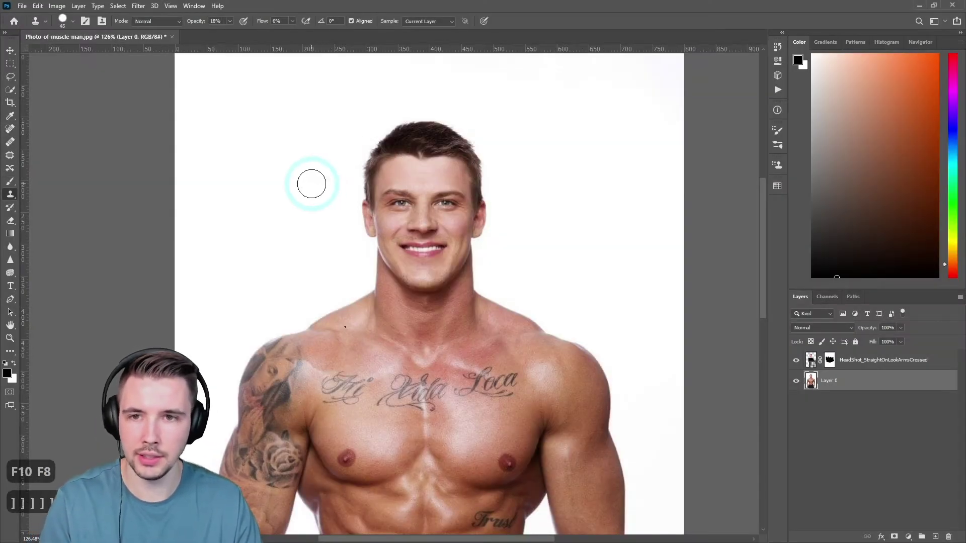
{"action": "left_click_drag", "start_coordinate": [373, 146], "coordinate": [393, 144]}
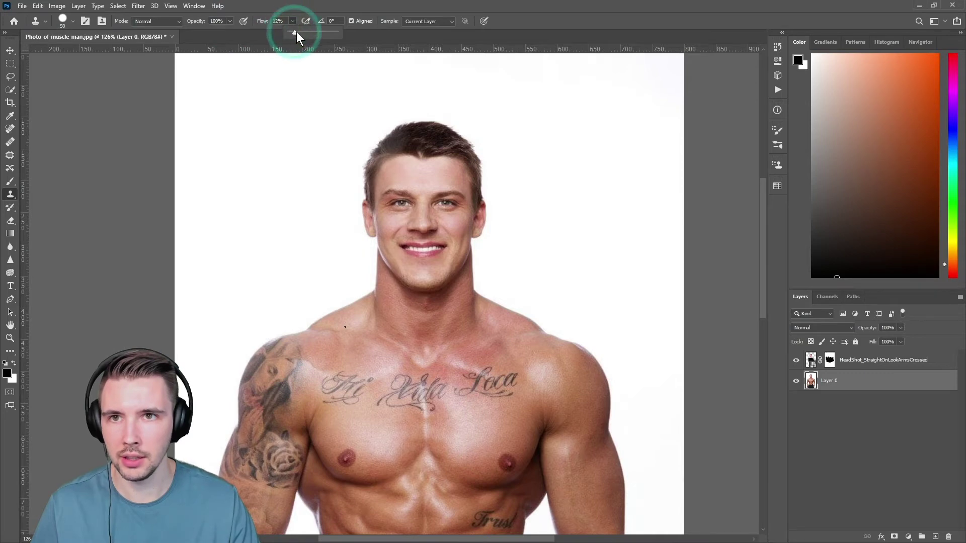
{"action": "mouse_move", "coordinate": [297, 32]}
{"action": "left_mouse_down"}
{"action": "mouse_move", "coordinate": [363, 35]}
{"action": "mouse_move", "coordinate": [330, 169]}
{"action": "mouse_move", "coordinate": [344, 177]}
{"action": "mouse_move", "coordinate": [371, 165]}
{"action": "mouse_move", "coordinate": [368, 179]}
{"action": "mouse_move", "coordinate": [397, 131]}
{"action": "mouse_move", "coordinate": [392, 144]}
{"action": "mouse_move", "coordinate": [422, 120]}
{"action": "mouse_move", "coordinate": [458, 121]}
{"action": "mouse_move", "coordinate": [426, 141]}
{"action": "mouse_move", "coordinate": [466, 144]}
{"action": "mouse_move", "coordinate": [416, 157]}
{"action": "mouse_move", "coordinate": [483, 155]}
{"action": "mouse_move", "coordinate": [424, 174]}
{"action": "mouse_move", "coordinate": [374, 167]}
{"action": "mouse_move", "coordinate": [495, 180]}
{"action": "mouse_move", "coordinate": [485, 191]}
{"action": "mouse_move", "coordinate": [353, 186]}
{"action": "mouse_move", "coordinate": [489, 198]}
{"action": "mouse_move", "coordinate": [403, 211]}
{"action": "mouse_move", "coordinate": [358, 205]}
{"action": "mouse_move", "coordinate": [505, 210]}
{"action": "mouse_move", "coordinate": [455, 218]}
{"action": "left_mouse_up"}
- Clone white background over the original brow, eyes, nose, mouth and chin down to the neck
{"action": "left_click", "coordinate": [330, 169], "text": "alt"}
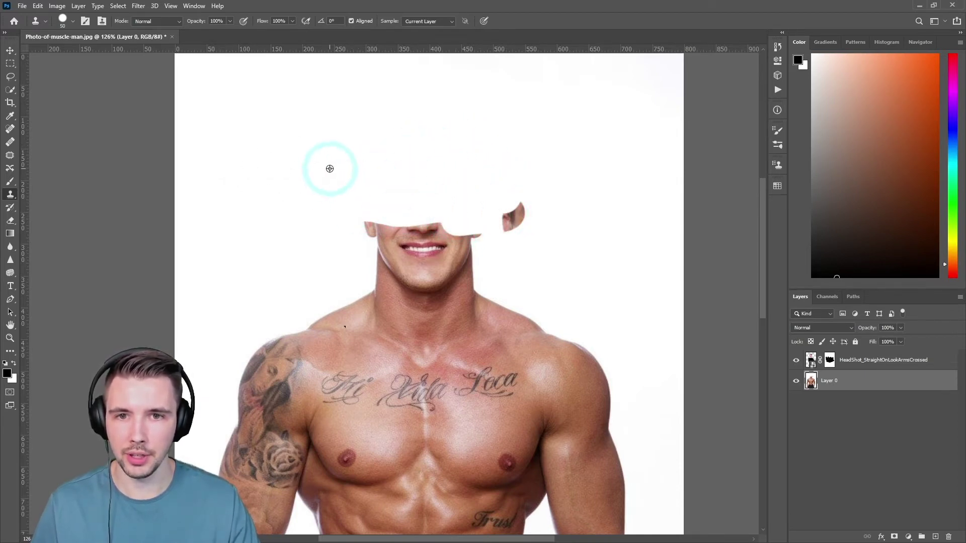
{"action": "mouse_move", "coordinate": [383, 237]}
{"action": "left_mouse_down"}
{"action": "mouse_move", "coordinate": [481, 250]}
{"action": "mouse_move", "coordinate": [539, 226]}
{"action": "left_mouse_up"}
{"action": "key", "text": "ctrl+z"}
{"action": "key", "text": "ctrl+z"}
{"action": "key", "text": "ctrl+z"}
{"action": "key", "text": "ctrl+z"}
{"action": "key", "text": "ctrl+z"}
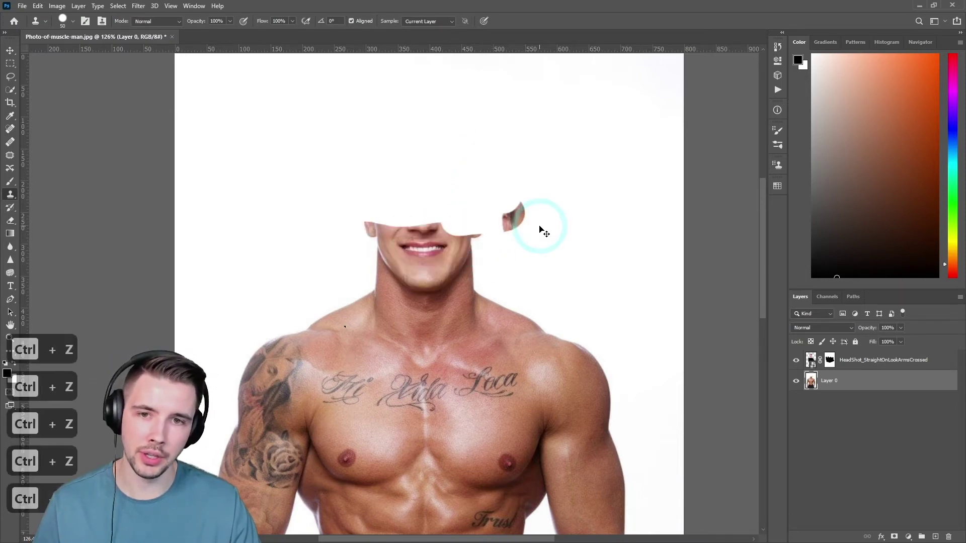
{"action": "mouse_move", "coordinate": [478, 233]}
{"action": "left_mouse_down"}
{"action": "mouse_move", "coordinate": [405, 255]}
{"action": "mouse_move", "coordinate": [397, 243]}
{"action": "mouse_move", "coordinate": [441, 238]}
{"action": "left_mouse_up"}
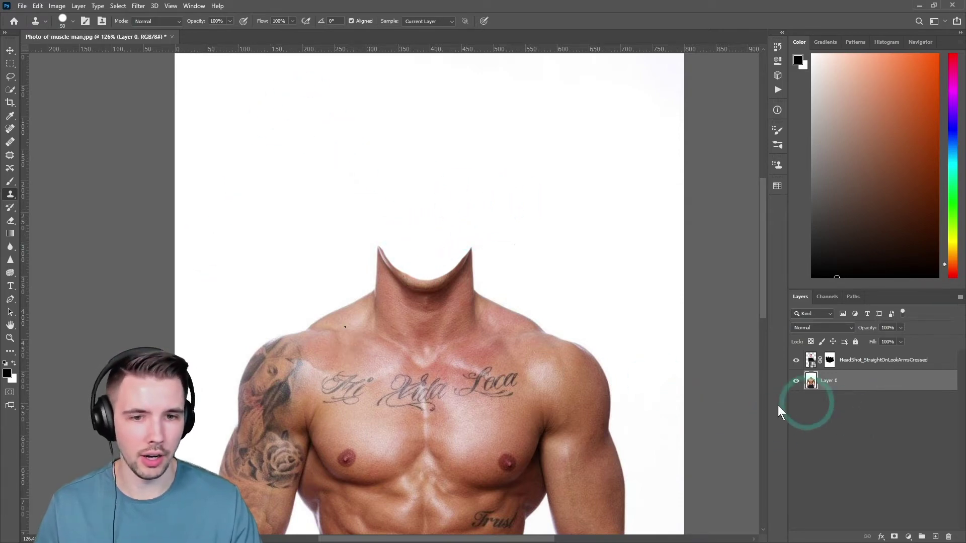
{"action": "left_click", "coordinate": [475, 248]}
{"action": "left_click", "coordinate": [557, 184]}
{"action": "left_click", "coordinate": [550, 188]}
{"action": "left_click", "coordinate": [539, 193]}
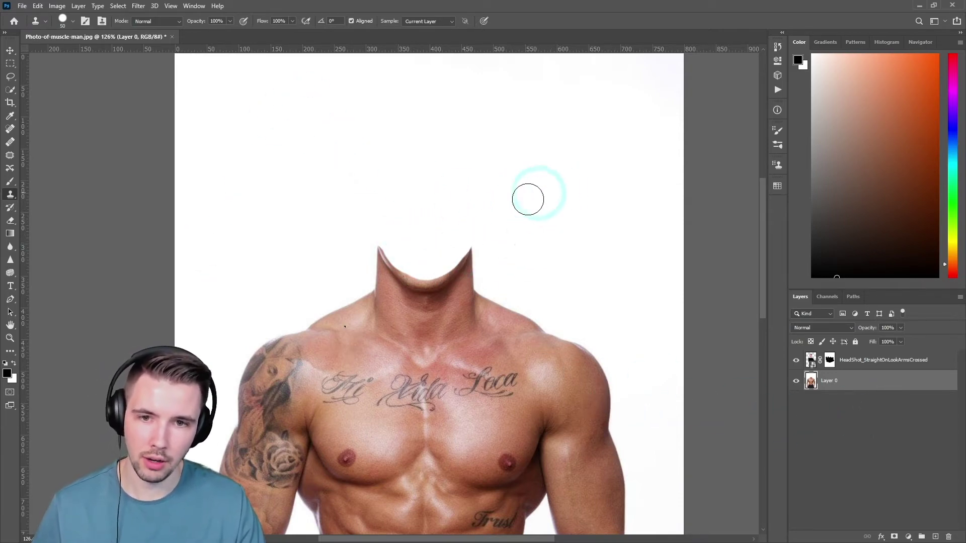
{"action": "left_click", "coordinate": [451, 250]}
- Select the new head layer and restore its opacity to 100%
{"action": "key", "text": "v"}
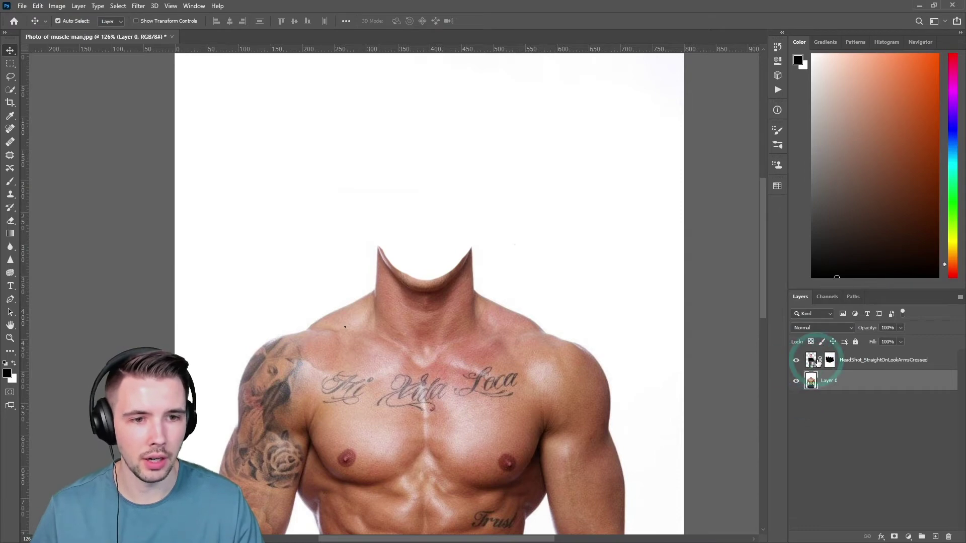
{"action": "left_click", "coordinate": [805, 361]}
{"action": "key", "text": "ctrl"}
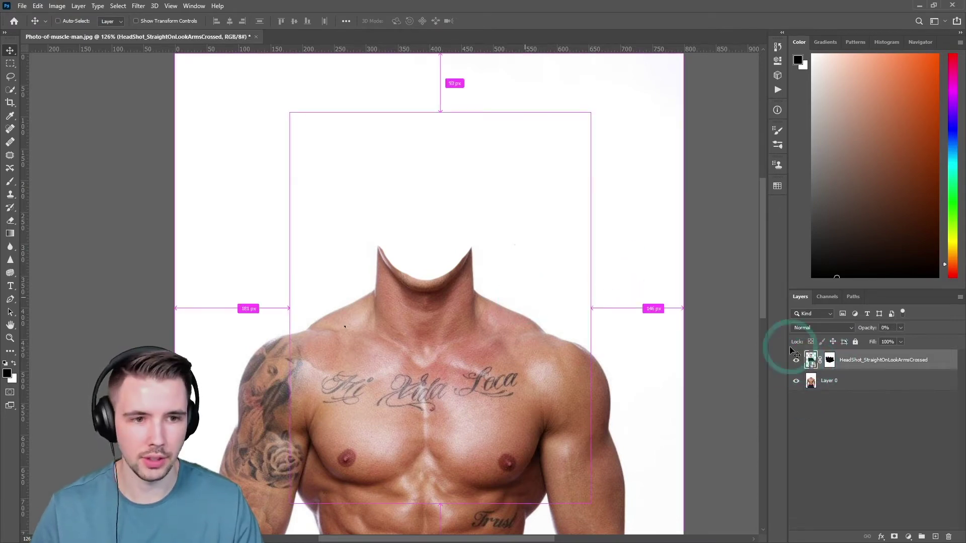
{"action": "left_click", "coordinate": [901, 328]}
{"action": "left_click_drag", "start_coordinate": [913, 338], "coordinate": [958, 339]}
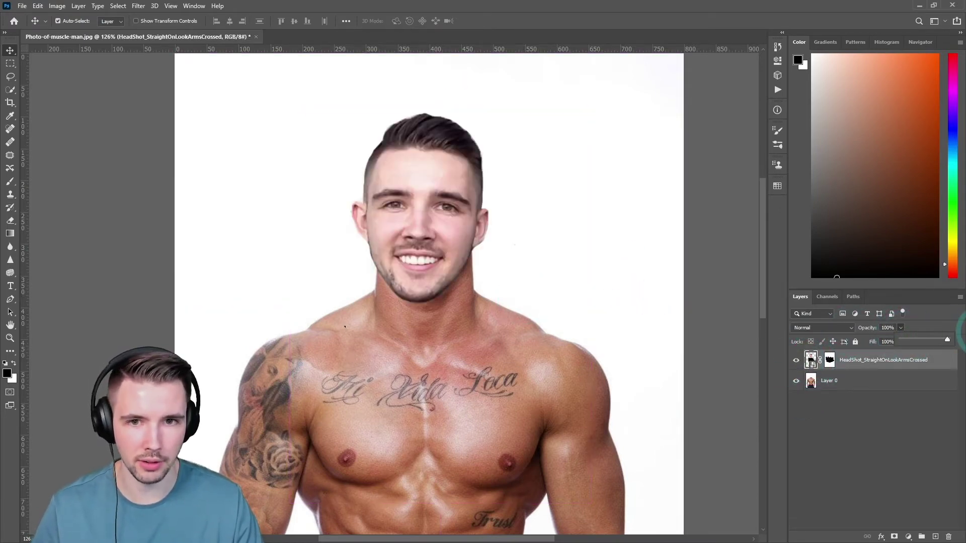
{"action": "left_click", "coordinate": [552, 223]}
{"action": "key", "text": "ctrl"}
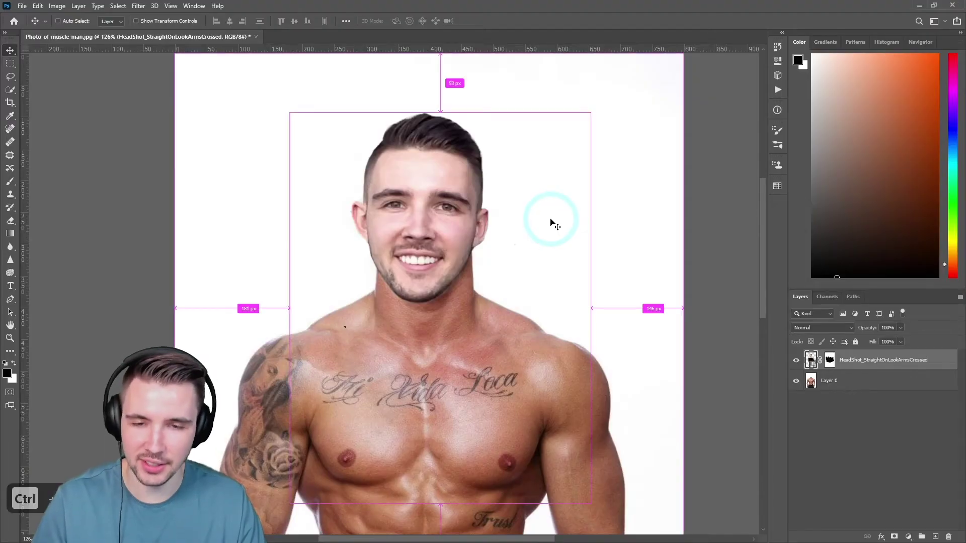
- Tilt the head about one degree, scale it to about 103%, and settle it on the neck
{"action": "key", "text": "ctrl+t"}
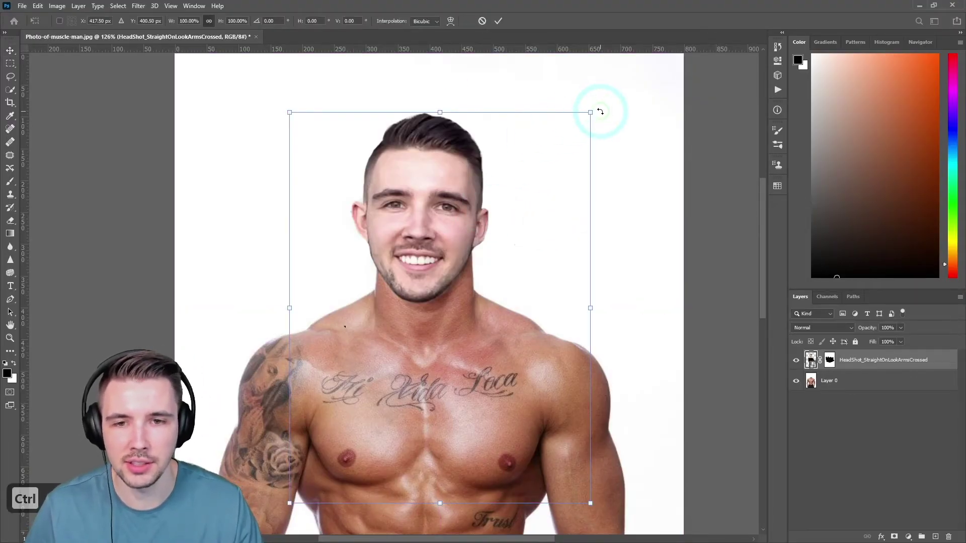
{"action": "left_click_drag", "start_coordinate": [600, 111], "coordinate": [596, 107]}
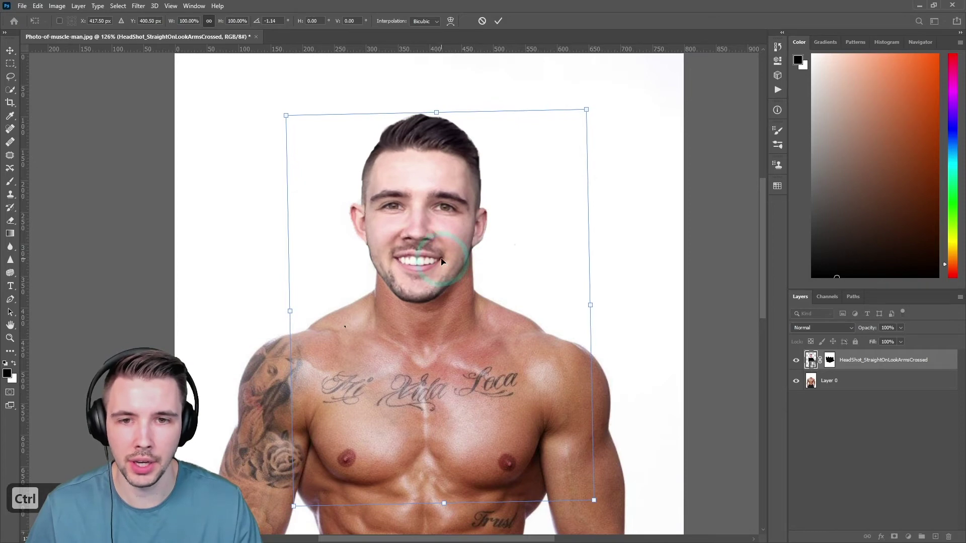
{"action": "left_click_drag", "start_coordinate": [442, 261], "coordinate": [445, 268]}
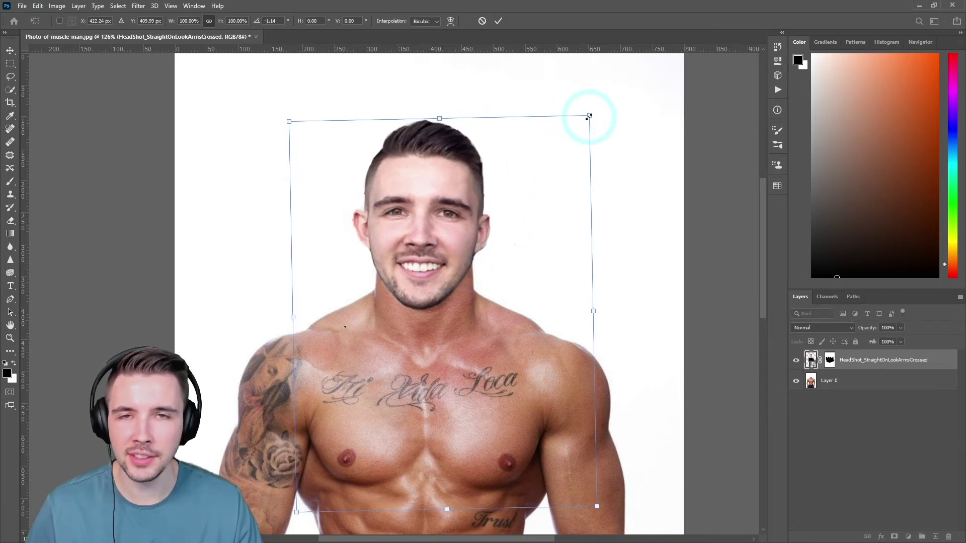
{"action": "left_click_drag", "start_coordinate": [589, 116], "coordinate": [599, 103]}
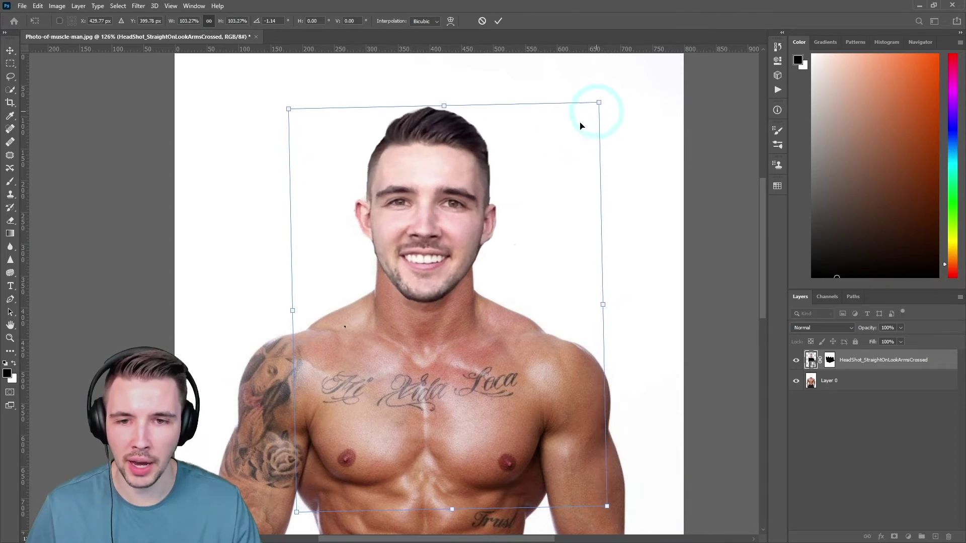
{"action": "mouse_move", "coordinate": [458, 217]}
{"action": "left_mouse_down"}
{"action": "mouse_move", "coordinate": [459, 180]}
{"action": "mouse_move", "coordinate": [459, 211]}
{"action": "left_mouse_up"}
{"action": "left_click_drag", "start_coordinate": [291, 103], "coordinate": [283, 99]}
{"action": "double_click", "coordinate": [432, 204]}
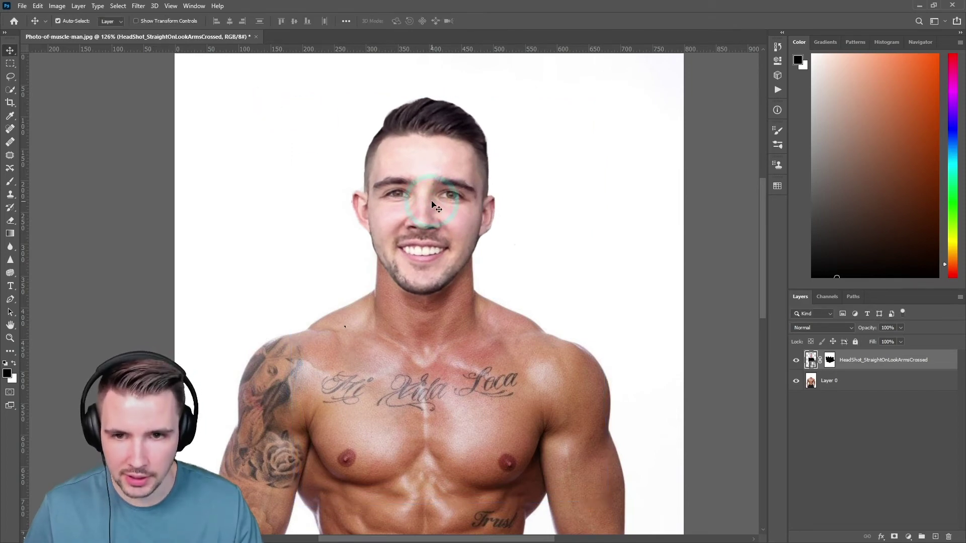
{"action": "key", "text": "Return"}
{"action": "scroll", "coordinate": [431, 226], "scroll_direction": "down", "scroll_amount": 5}
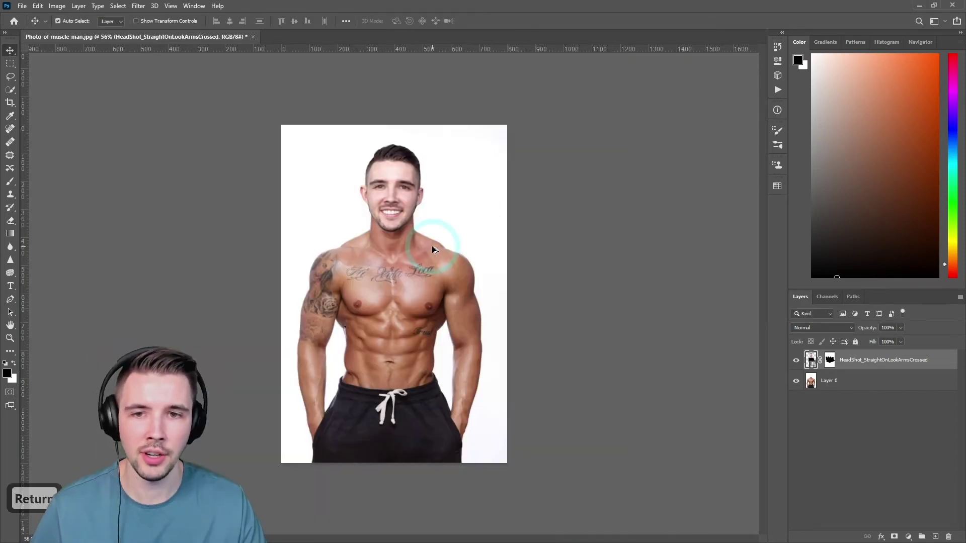
- Rotate the head -0.44°, then duplicate its layer and hide the original as a backup
{"action": "scroll", "coordinate": [432, 245], "scroll_direction": "up", "scroll_amount": 4}
{"action": "scroll", "coordinate": [454, 216], "scroll_direction": "up", "scroll_amount": 1}
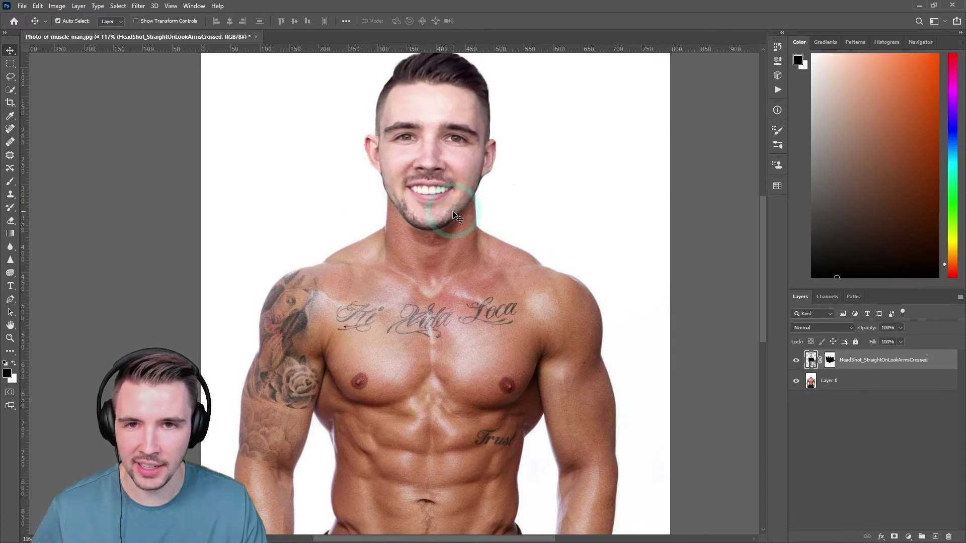
{"action": "key", "text": "ctrl+t"}
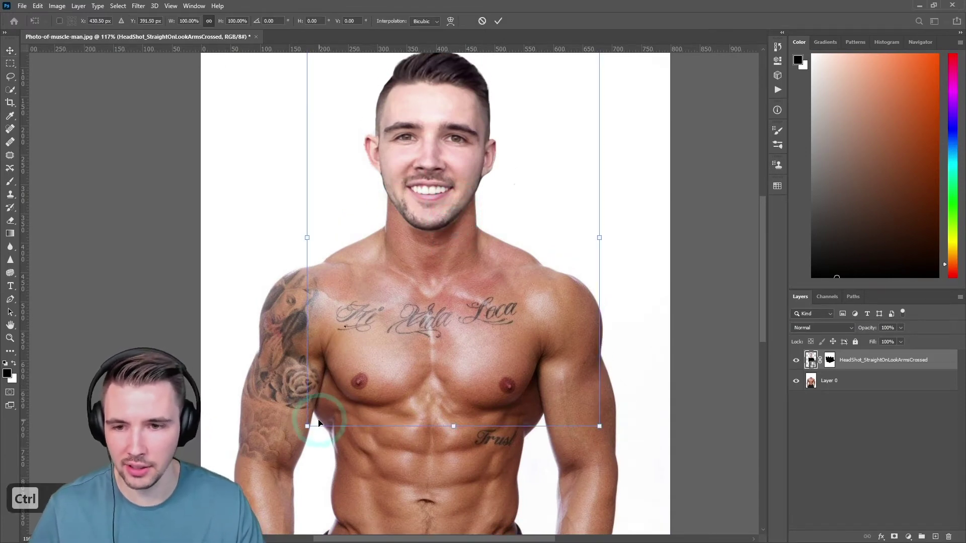
{"action": "scroll", "coordinate": [438, 227], "scroll_direction": "down", "scroll_amount": 2}
{"action": "left_click_drag", "start_coordinate": [559, 95], "coordinate": [562, 89]}
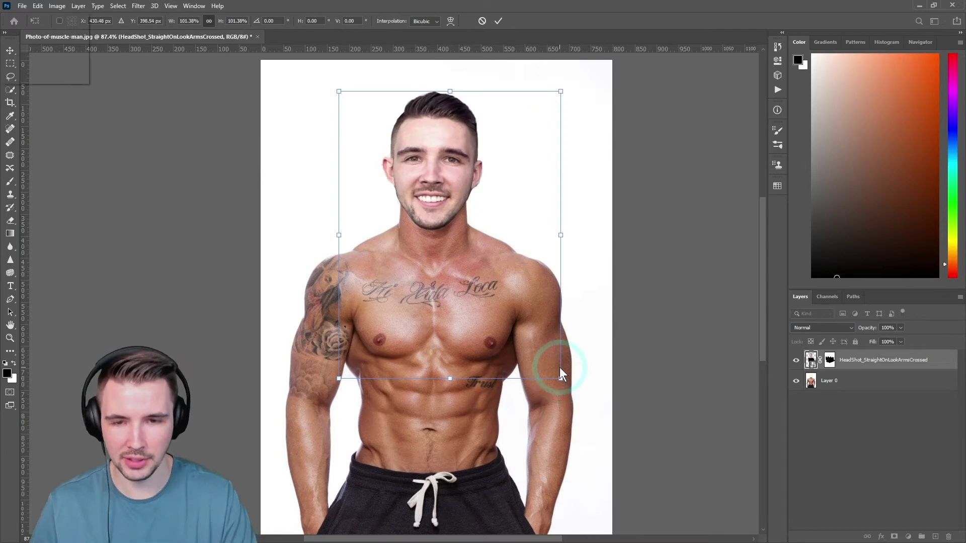
{"action": "key", "text": "Return"}
{"action": "key", "text": "ctrl+z"}
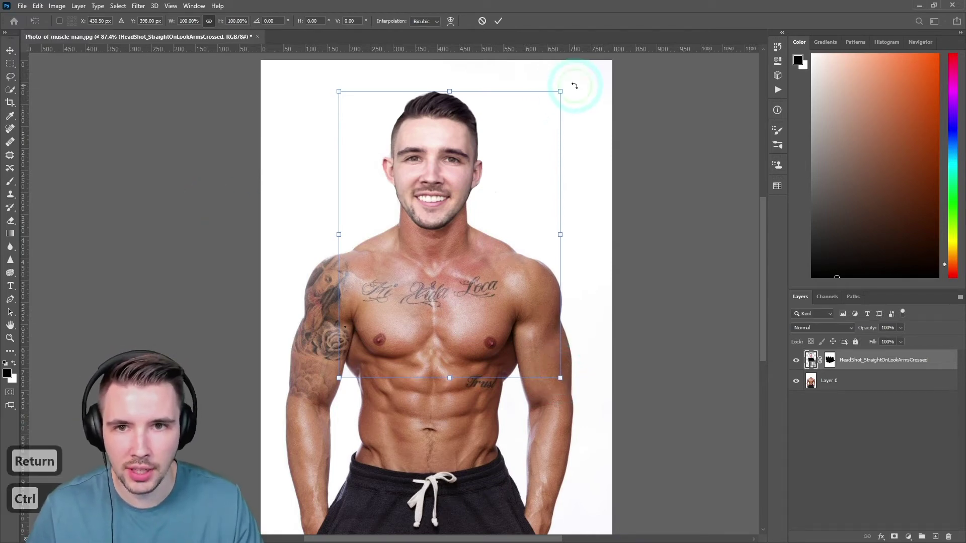
{"action": "left_click_drag", "start_coordinate": [575, 86], "coordinate": [573, 85]}
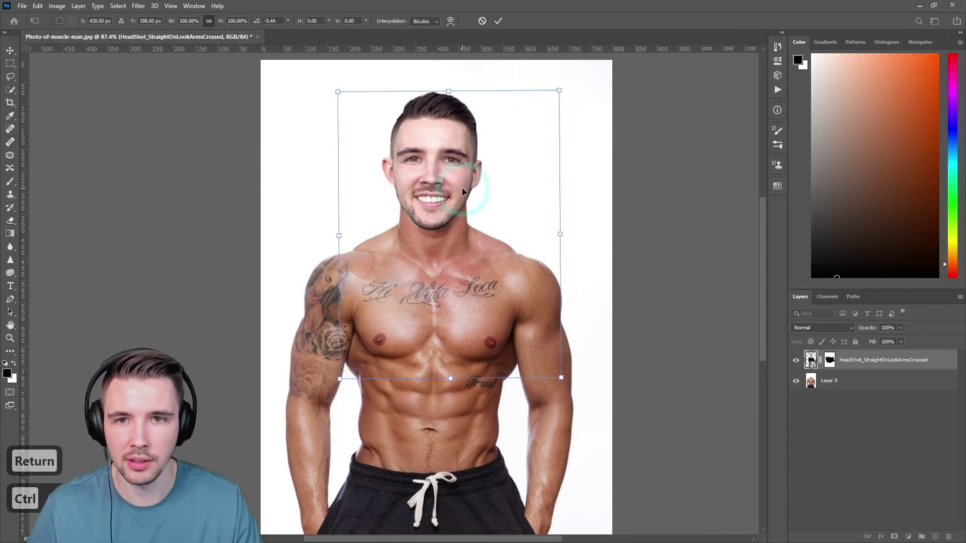
{"action": "key", "text": "Return"}
{"action": "left_click_drag", "start_coordinate": [811, 360], "coordinate": [935, 537]}
{"action": "left_click", "coordinate": [796, 381]}
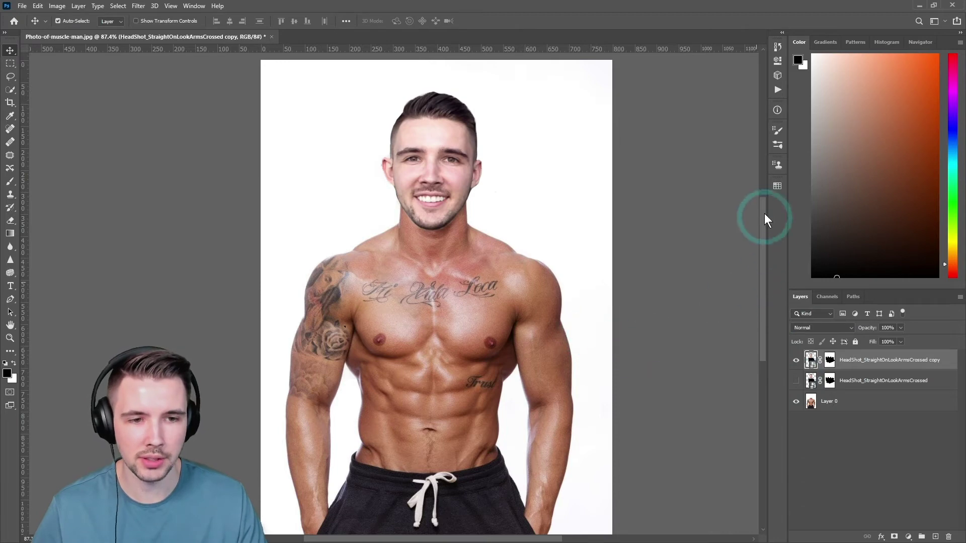
- Add a Vibrance smart filter to the head copy with Vibrance +92 and Saturation +5
{"action": "left_click", "coordinate": [58, 6]}
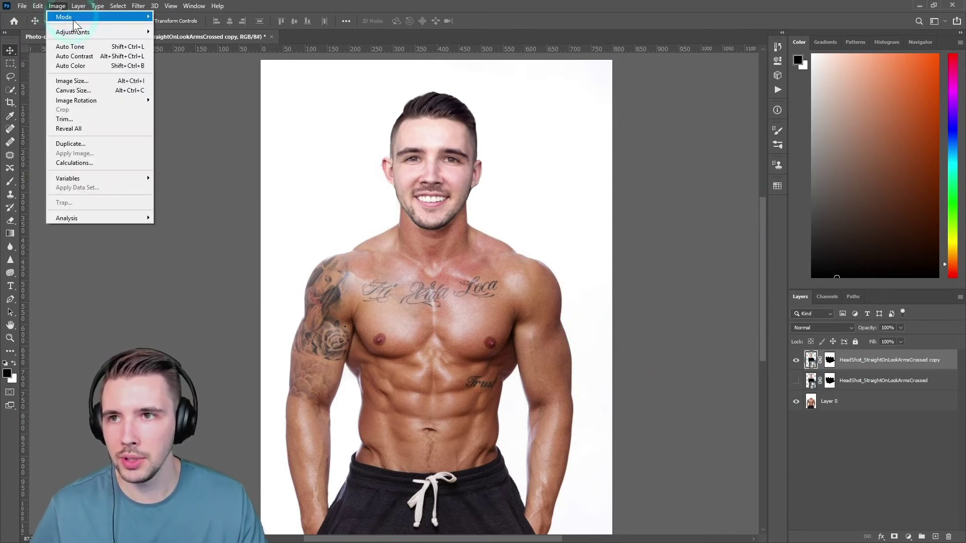
{"action": "mouse_move", "coordinate": [80, 31]}
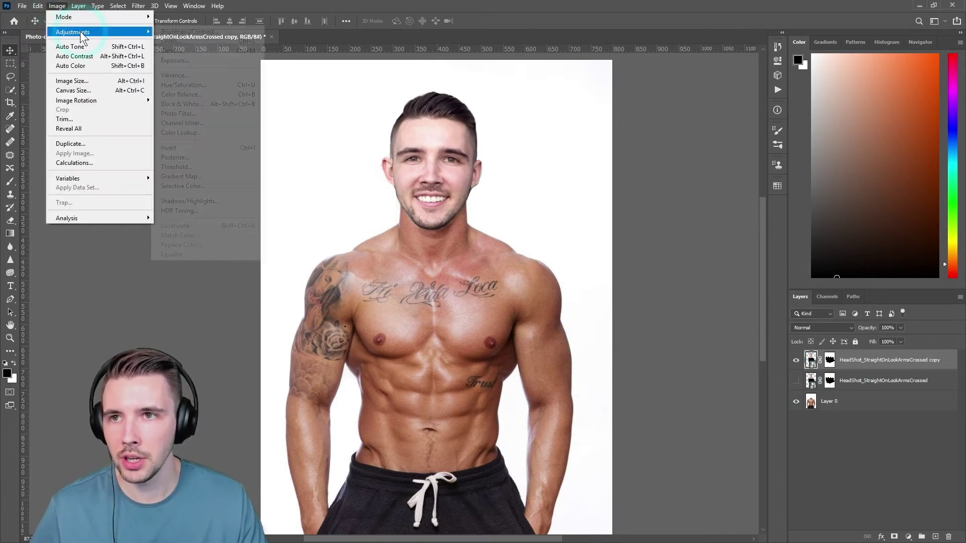
{"action": "left_click", "coordinate": [199, 75]}
{"action": "left_click_drag", "start_coordinate": [464, 146], "coordinate": [216, 164]}
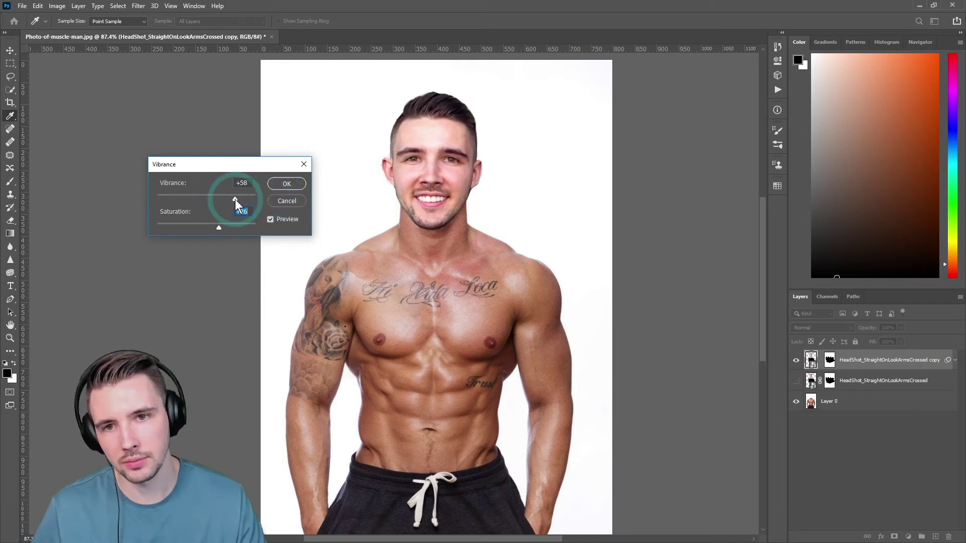
{"action": "left_click", "coordinate": [285, 183]}
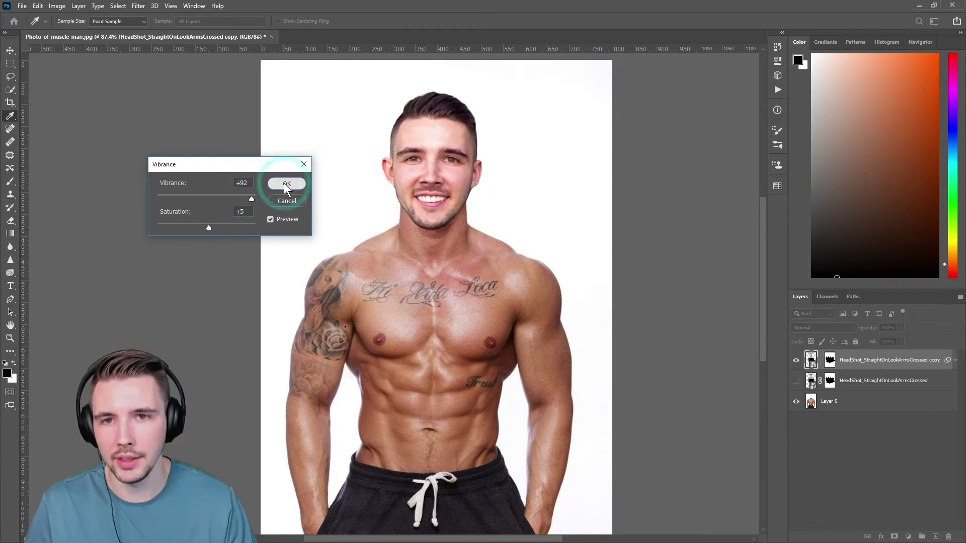
{"action": "left_click", "coordinate": [63, 6]}
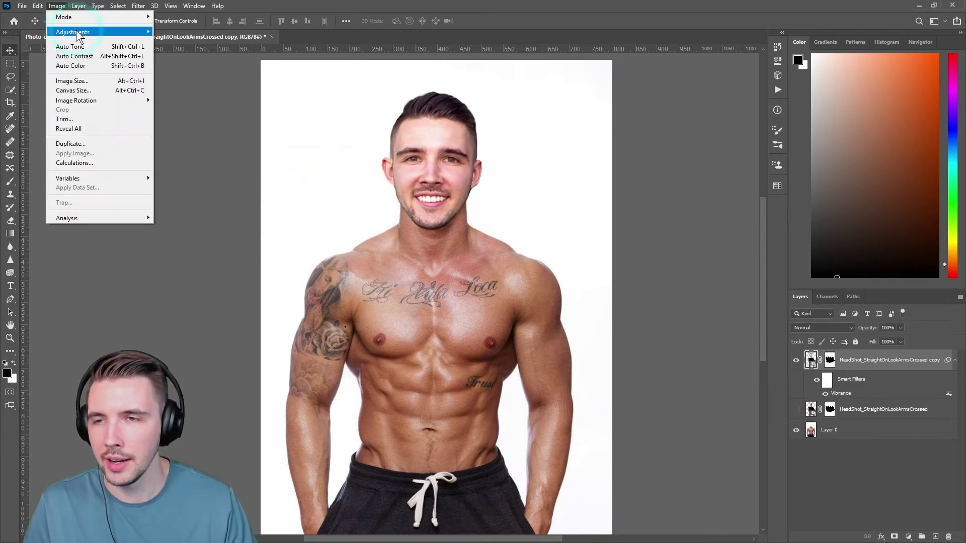
- Apply a Color Balance smart filter to the head copy, shifting midtones +31 red and -8 yellow
{"action": "mouse_move", "coordinate": [76, 30]}
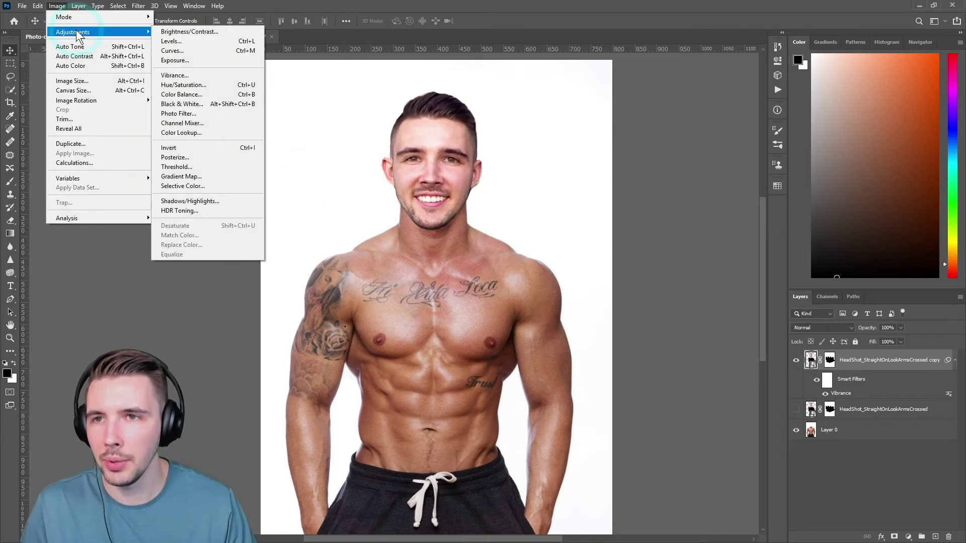
{"action": "left_click", "coordinate": [200, 94]}
{"action": "left_click_drag", "start_coordinate": [454, 137], "coordinate": [177, 128]}
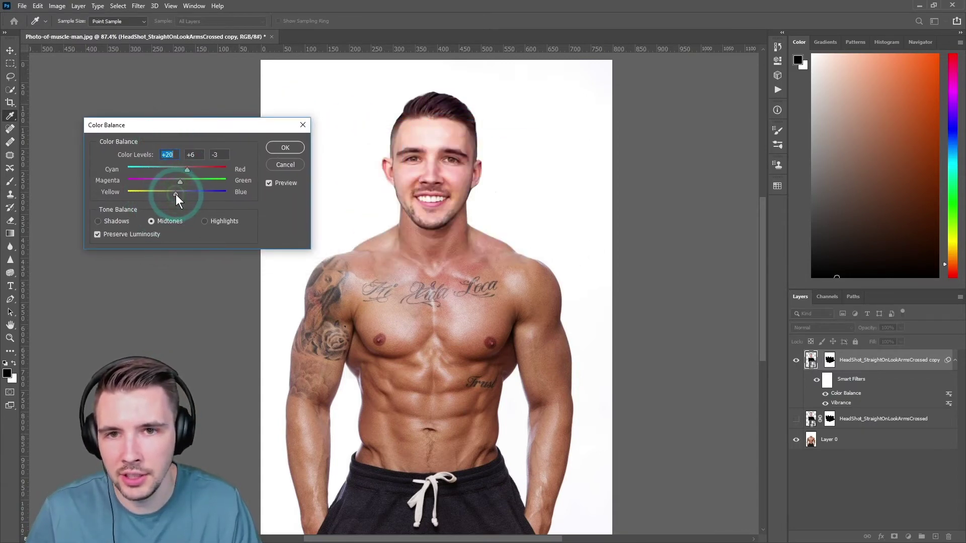
{"action": "left_click_drag", "start_coordinate": [174, 195], "coordinate": [173, 194]}
{"action": "left_click_drag", "start_coordinate": [180, 181], "coordinate": [179, 182]}
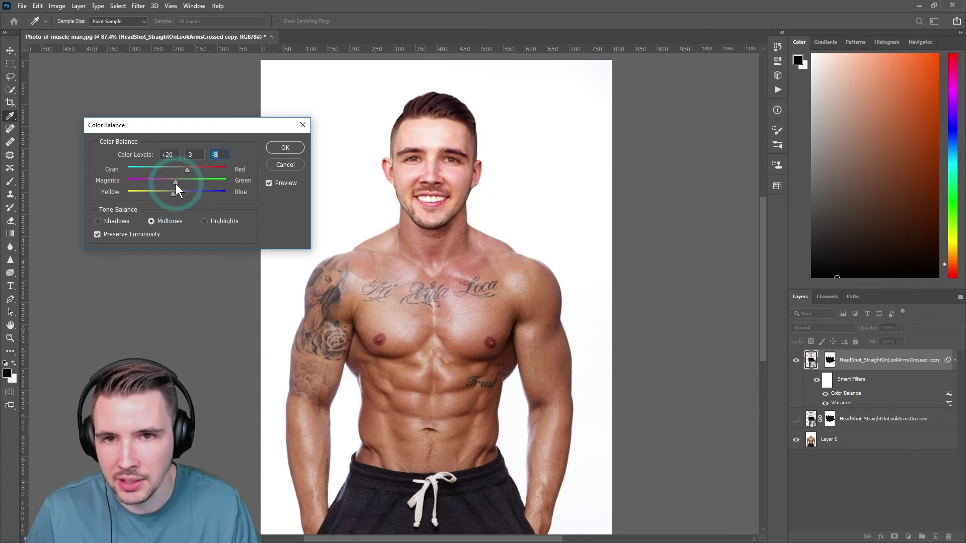
{"action": "left_click", "coordinate": [177, 183]}
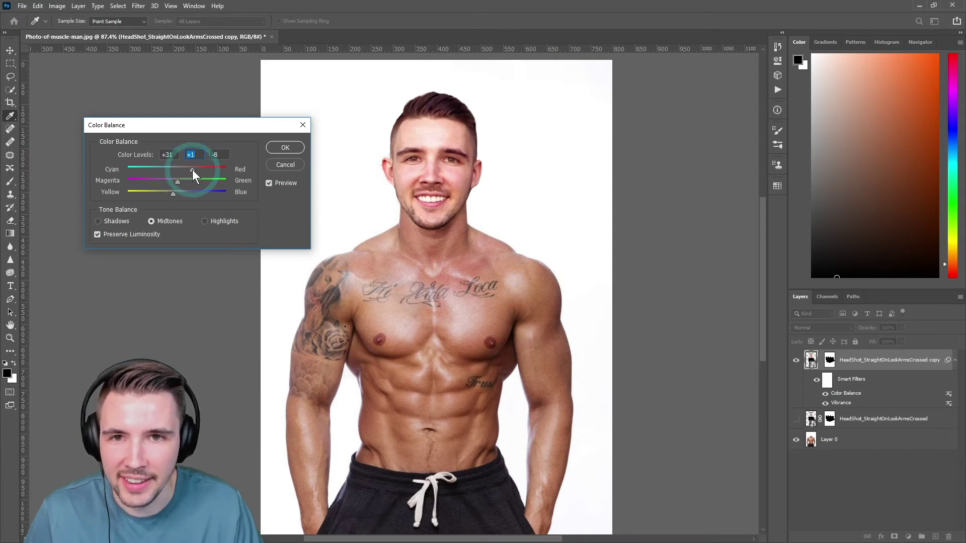
{"action": "key", "text": "Return"}
{"action": "scroll", "coordinate": [375, 216], "scroll_direction": "up", "scroll_amount": 3}
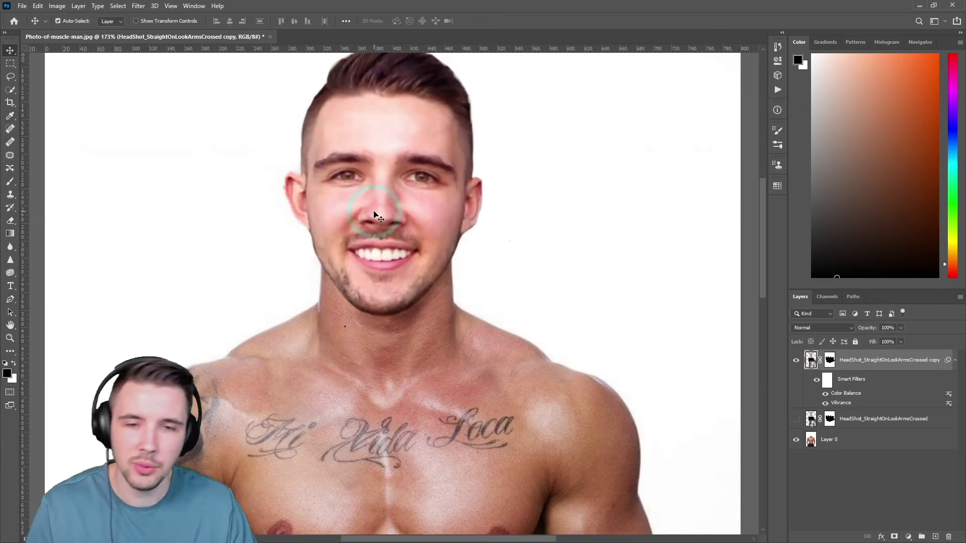
{"action": "key", "text": "v"}
{"action": "scroll", "coordinate": [320, 241], "scroll_direction": "down", "scroll_amount": 3}
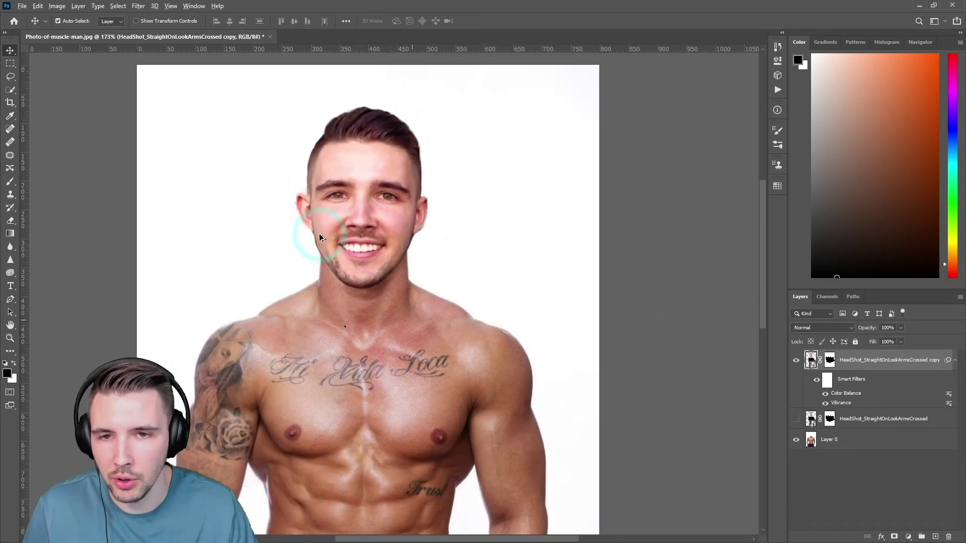
- Darken the head with a Brightness/Contrast smart filter at brightness -12
{"action": "left_click", "coordinate": [58, 6]}
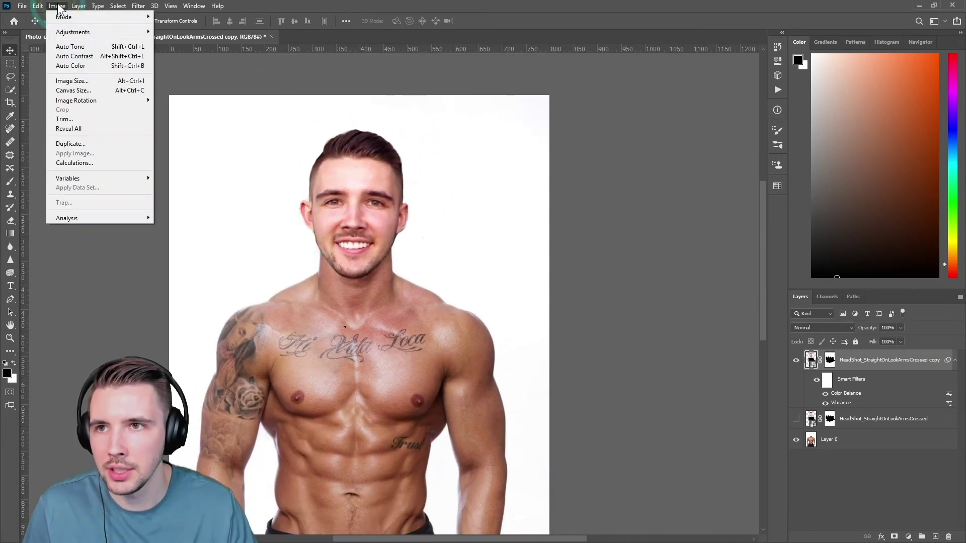
{"action": "mouse_move", "coordinate": [86, 32]}
{"action": "left_click", "coordinate": [184, 35]}
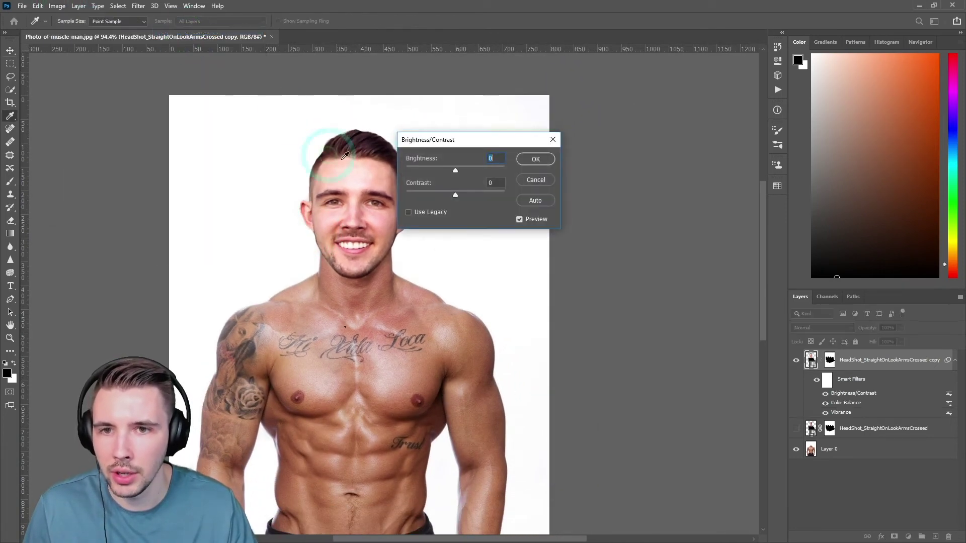
{"action": "left_click_drag", "start_coordinate": [440, 141], "coordinate": [507, 192]}
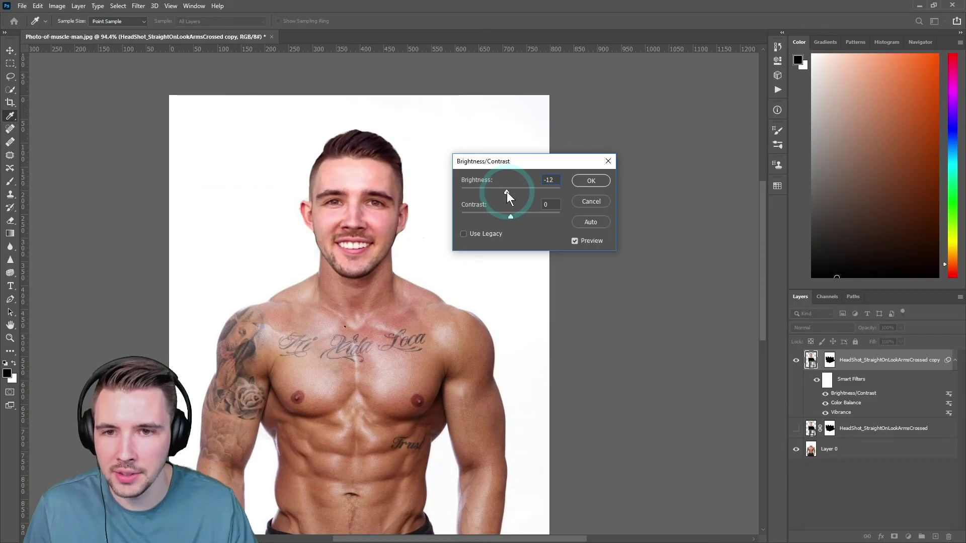
{"action": "key", "text": "Return"}
{"action": "key", "text": "v"}
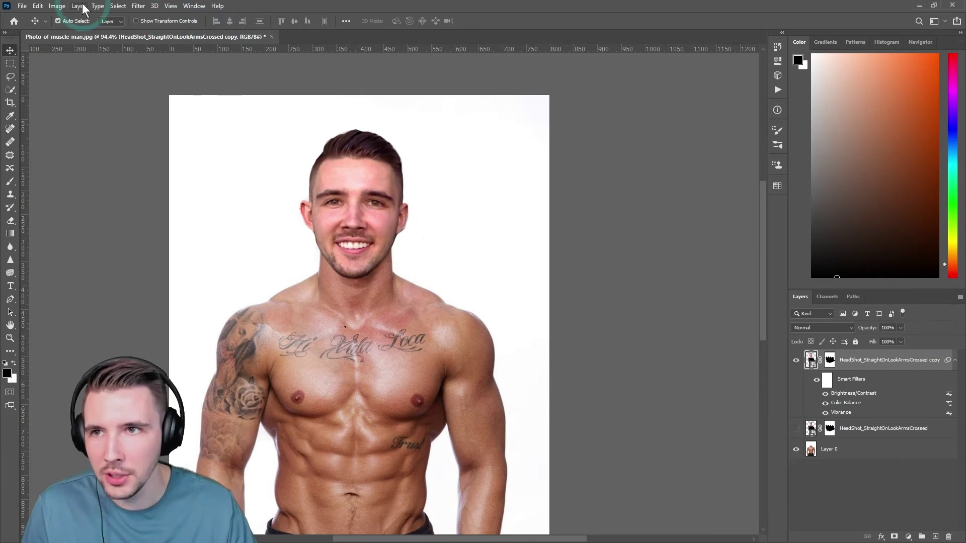
- Preview an Exposure adjustment on the head, then cancel it, leaving exposure unchanged
{"action": "left_click", "coordinate": [57, 6]}
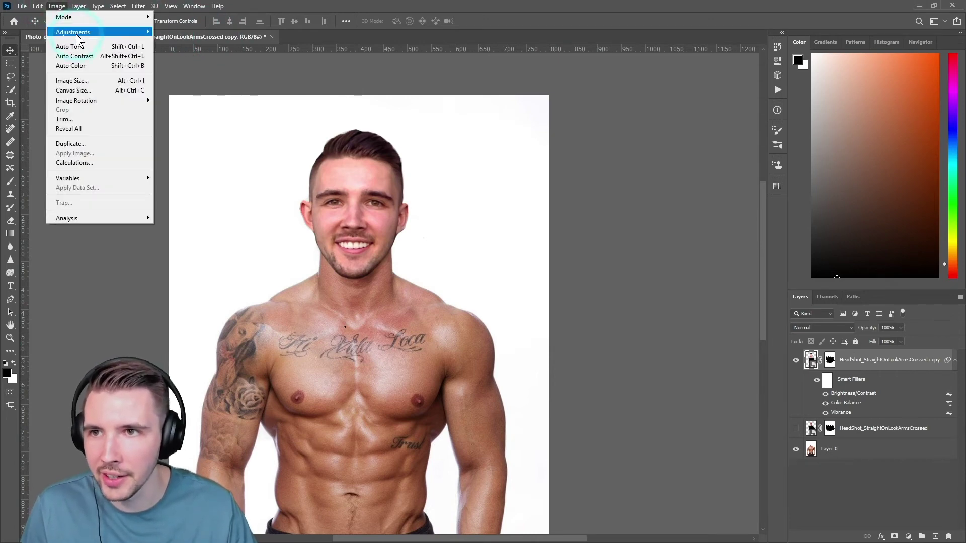
{"action": "mouse_move", "coordinate": [76, 35]}
{"action": "left_click", "coordinate": [204, 59]}
{"action": "left_click_drag", "start_coordinate": [452, 141], "coordinate": [538, 150]}
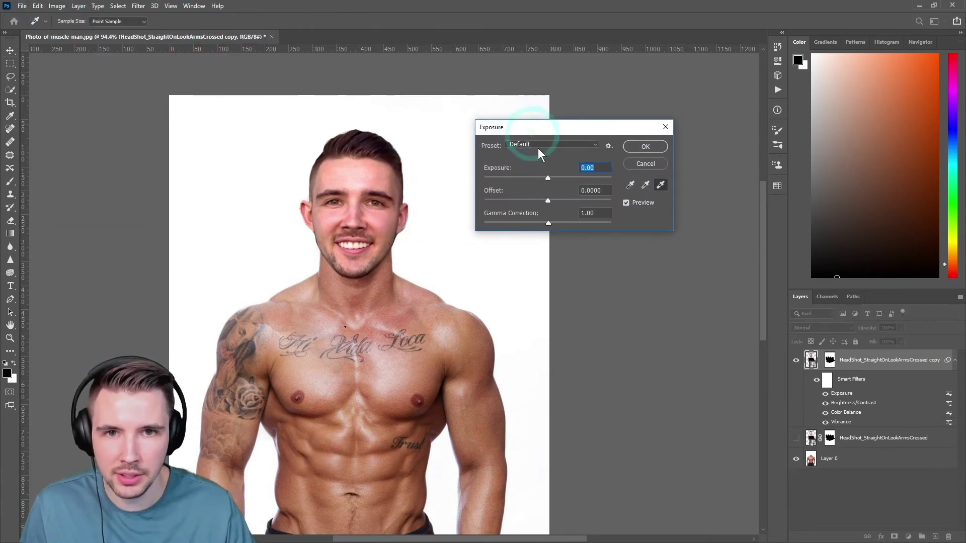
{"action": "left_click", "coordinate": [637, 161]}
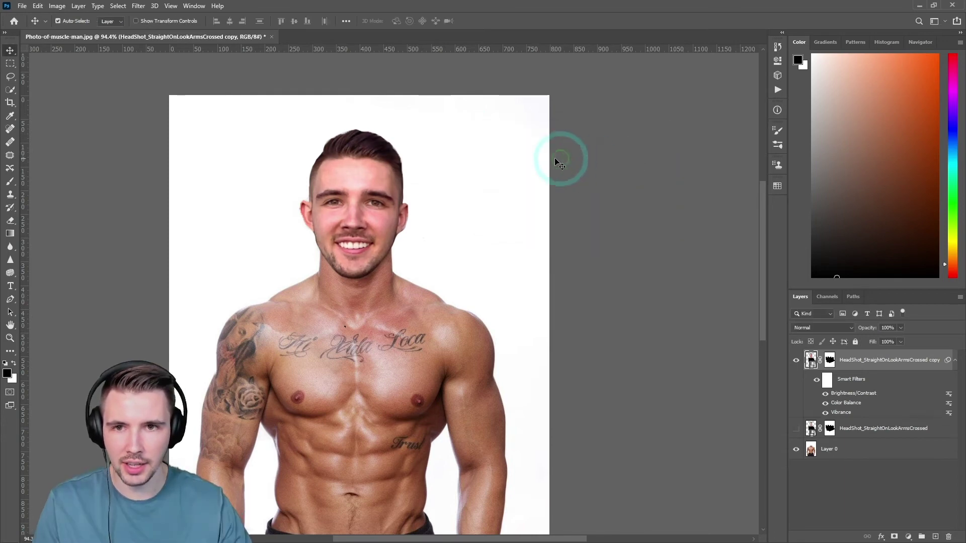
{"action": "scroll", "coordinate": [403, 205], "scroll_direction": "up", "scroll_amount": 2}
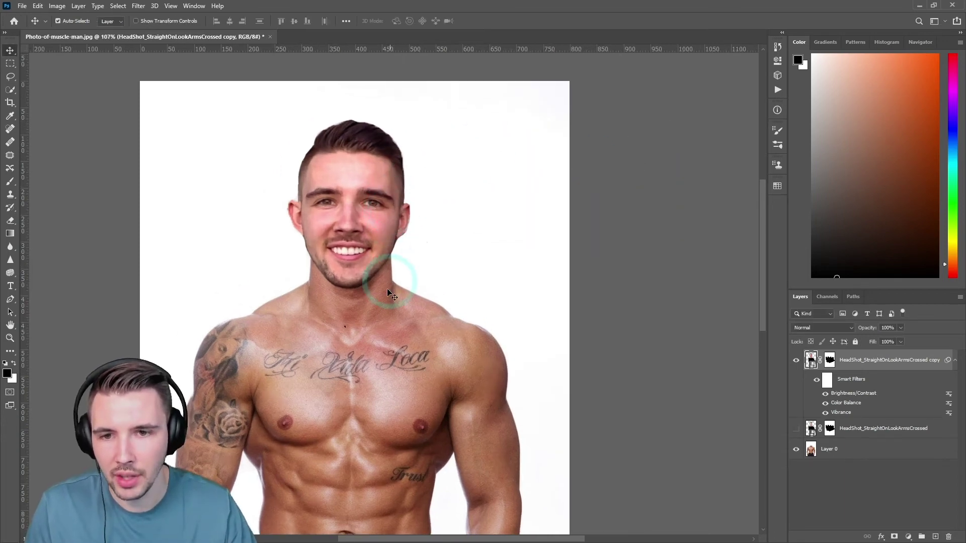
- Sample the chest skin tone and set up a soft round brush at 24% opacity
{"action": "key", "text": "i"}
{"action": "left_click", "coordinate": [375, 327]}
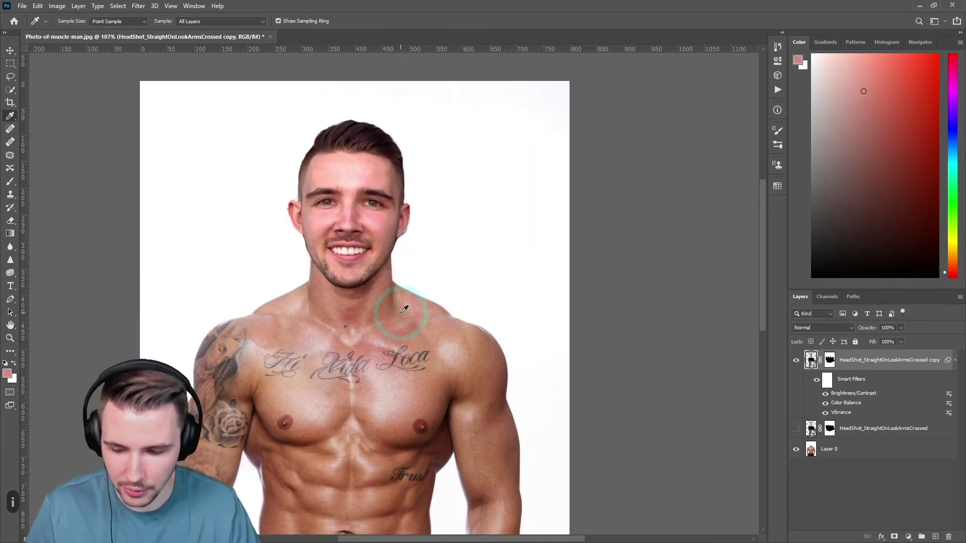
{"action": "left_click_drag", "start_coordinate": [402, 308], "coordinate": [781, 338]}
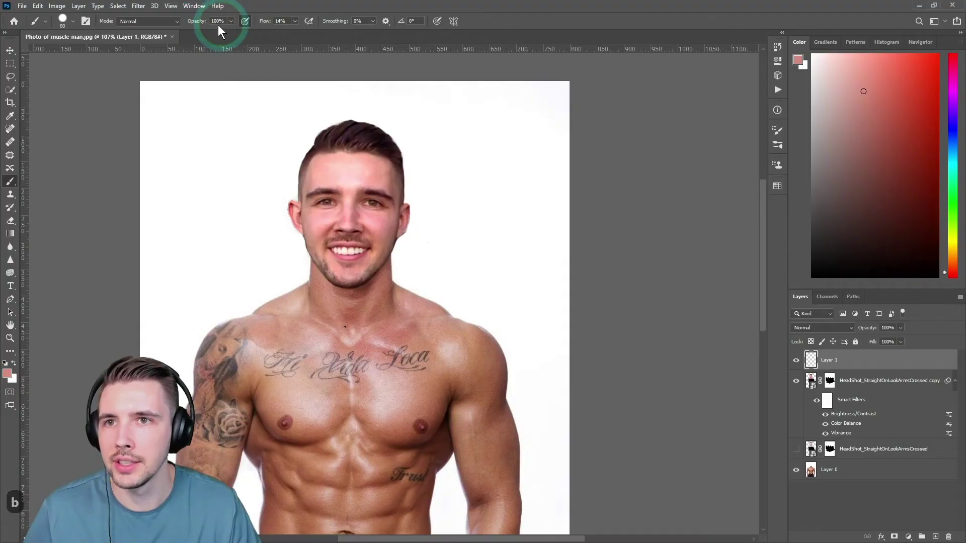
{"action": "left_click", "coordinate": [73, 21]}
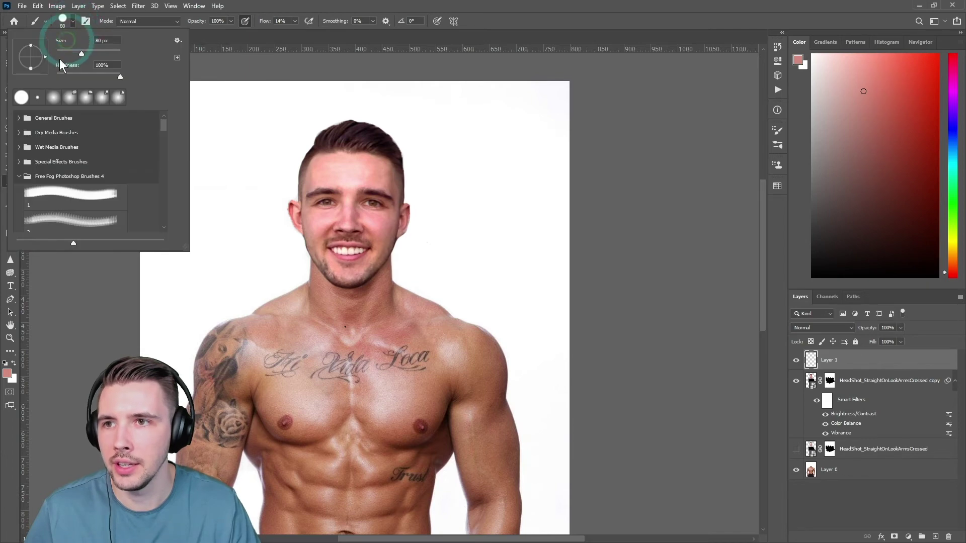
{"action": "left_click", "coordinate": [55, 99]}
{"action": "left_click", "coordinate": [311, 155]}
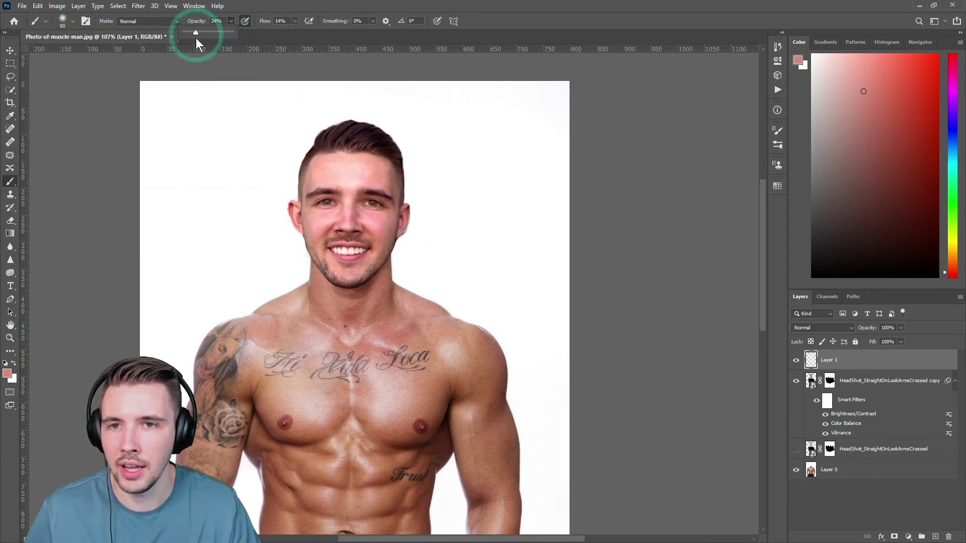
{"action": "left_click", "coordinate": [324, 162]}
- Resample a lighter chest skin tone and paint it across the forehead on Layer 1
{"action": "key", "text": "i"}
{"action": "left_click", "coordinate": [296, 397]}
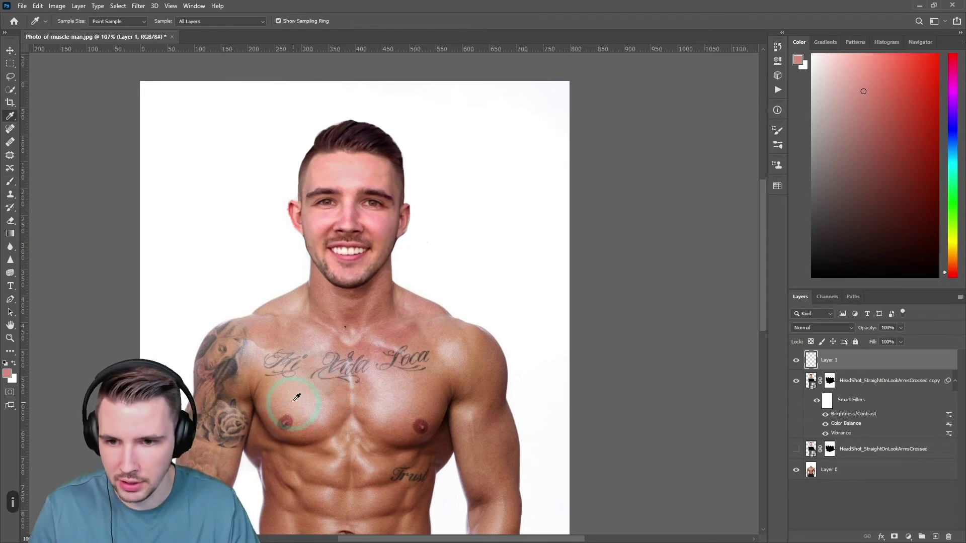
{"action": "mouse_move", "coordinate": [297, 398]}
{"action": "left_mouse_down"}
{"action": "mouse_move", "coordinate": [301, 390]}
{"action": "mouse_move", "coordinate": [274, 393]}
{"action": "left_mouse_up"}
{"action": "key", "text": "b"}
{"action": "mouse_move", "coordinate": [307, 173]}
{"action": "left_mouse_down"}
{"action": "mouse_move", "coordinate": [345, 169]}
{"action": "mouse_move", "coordinate": [367, 151]}
{"action": "mouse_move", "coordinate": [417, 177]}
{"action": "mouse_move", "coordinate": [460, 259]}
{"action": "left_mouse_up"}
{"action": "scroll", "coordinate": [460, 259], "scroll_direction": "down", "scroll_amount": 3}
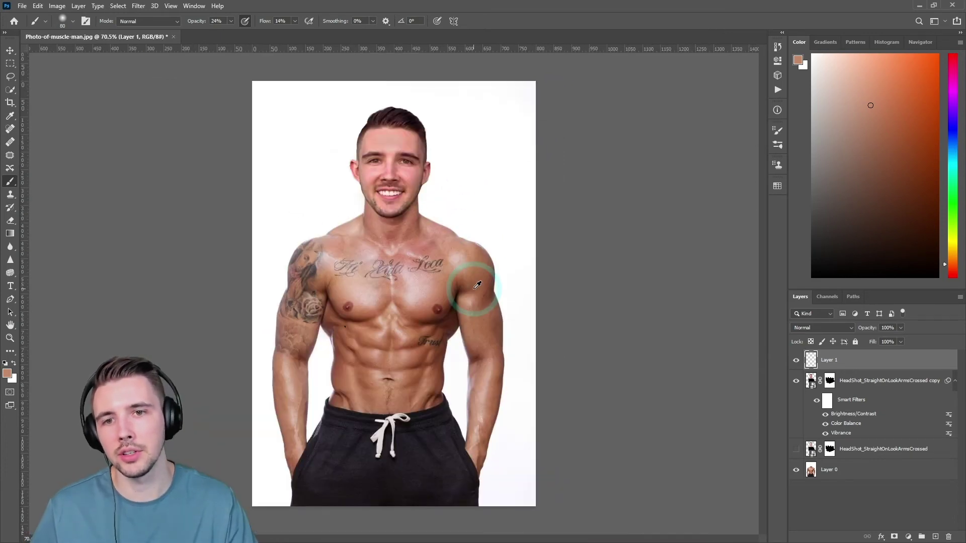
{"action": "scroll", "coordinate": [492, 316], "scroll_direction": "up", "scroll_amount": 2}
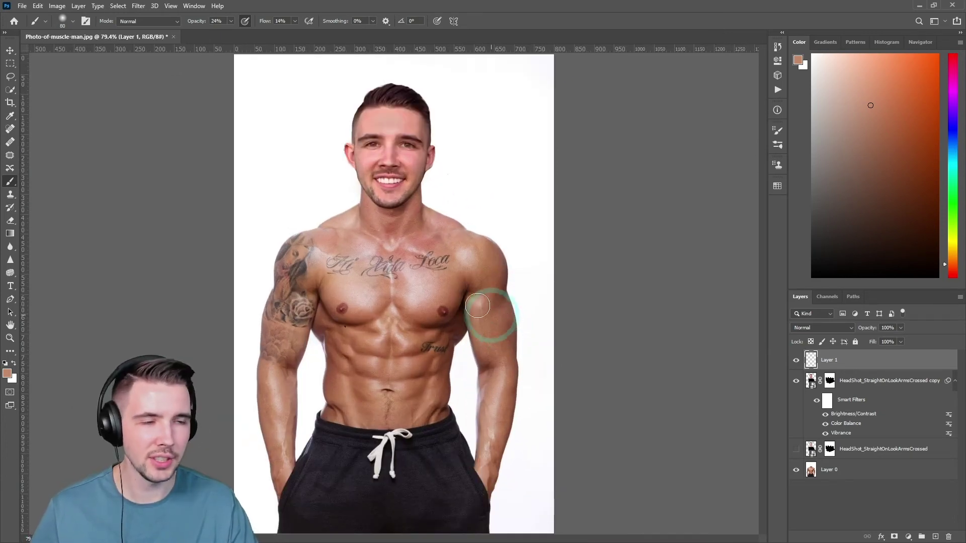
{"action": "key", "text": "alt+space"}
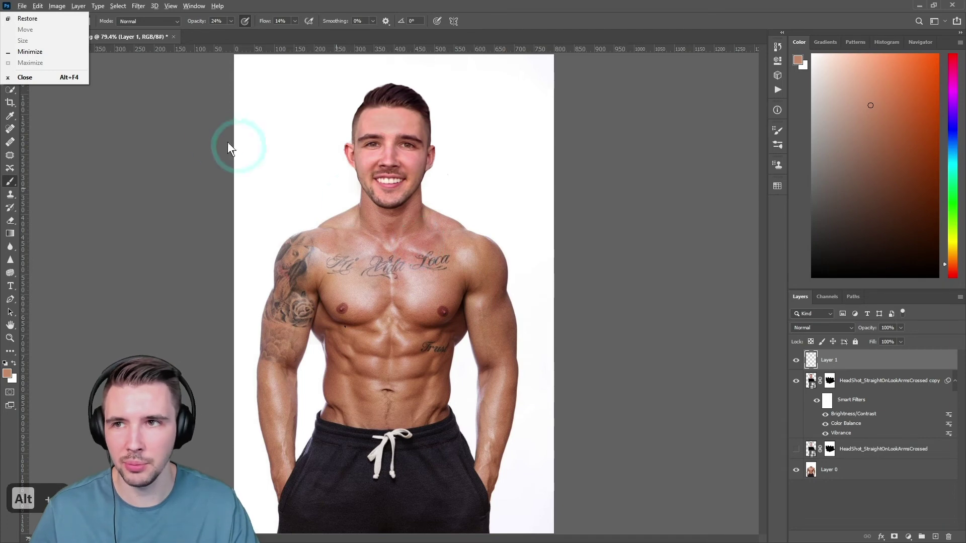
- Start a second Color Balance smart filter on the head copy, above its Brightness/Contrast filter
{"action": "key", "text": "Escape"}
{"action": "left_click", "coordinate": [57, 6]}
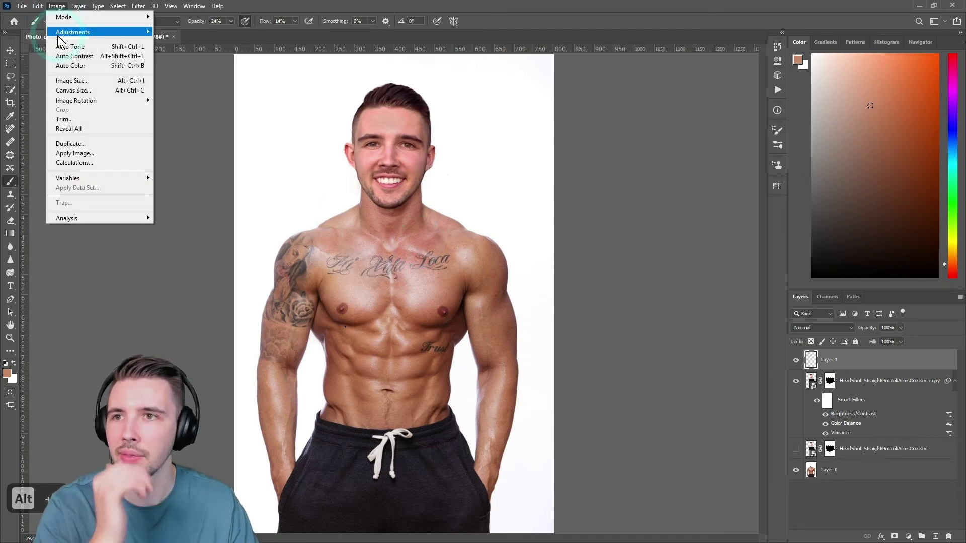
{"action": "mouse_move", "coordinate": [75, 31]}
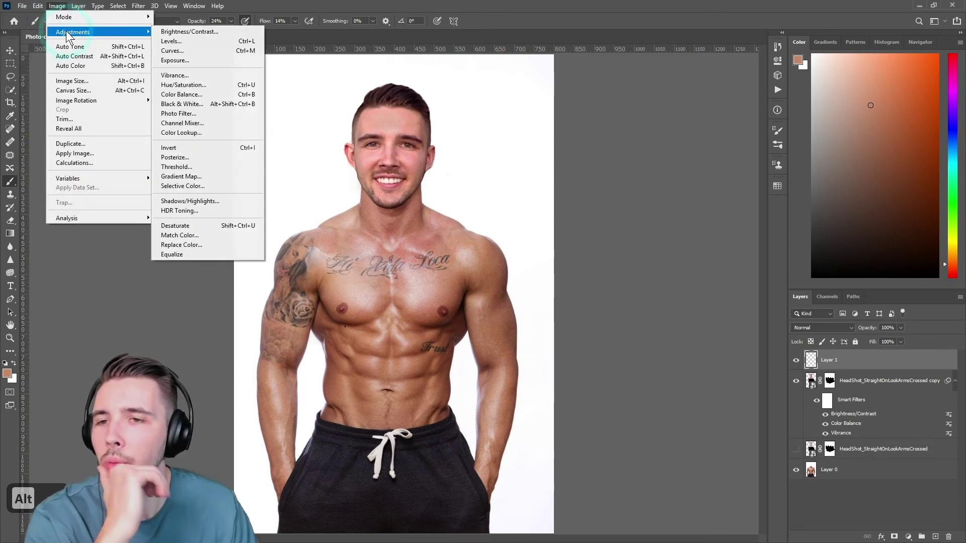
{"action": "left_click", "coordinate": [206, 96]}
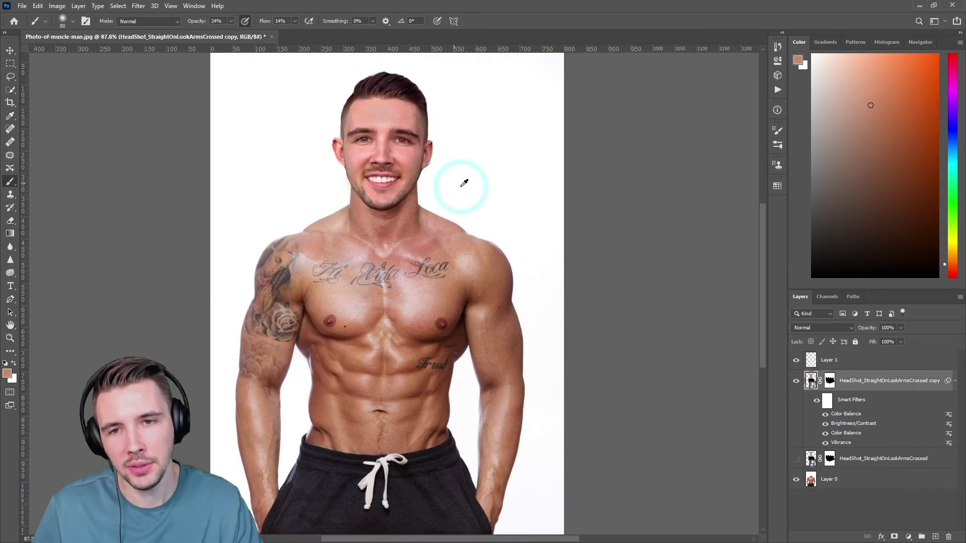
{"action": "scroll", "coordinate": [464, 183], "scroll_direction": "down", "scroll_amount": 4}
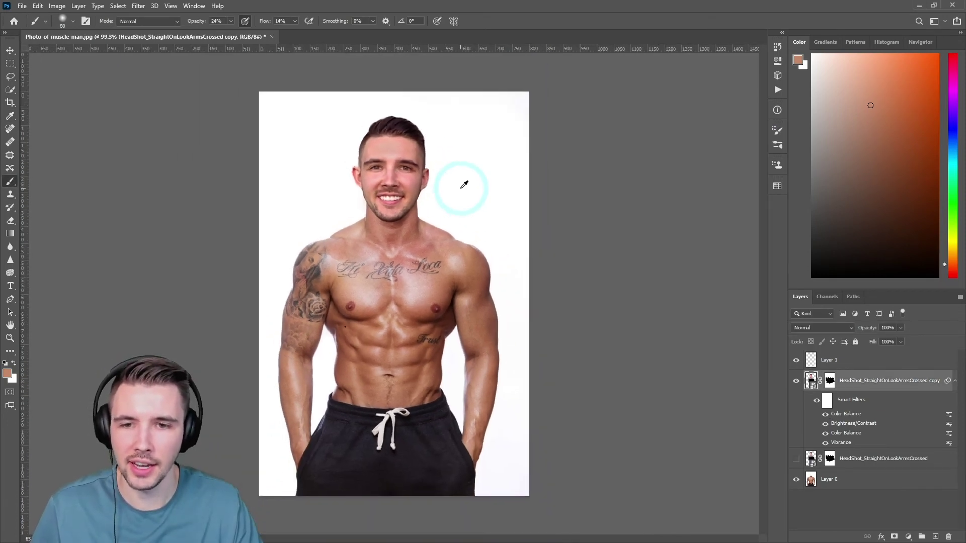
- Transform the head, undoing trial scales, nudging it up onto the neck and applying
{"action": "scroll", "coordinate": [464, 184], "scroll_direction": "down", "scroll_amount": 1}
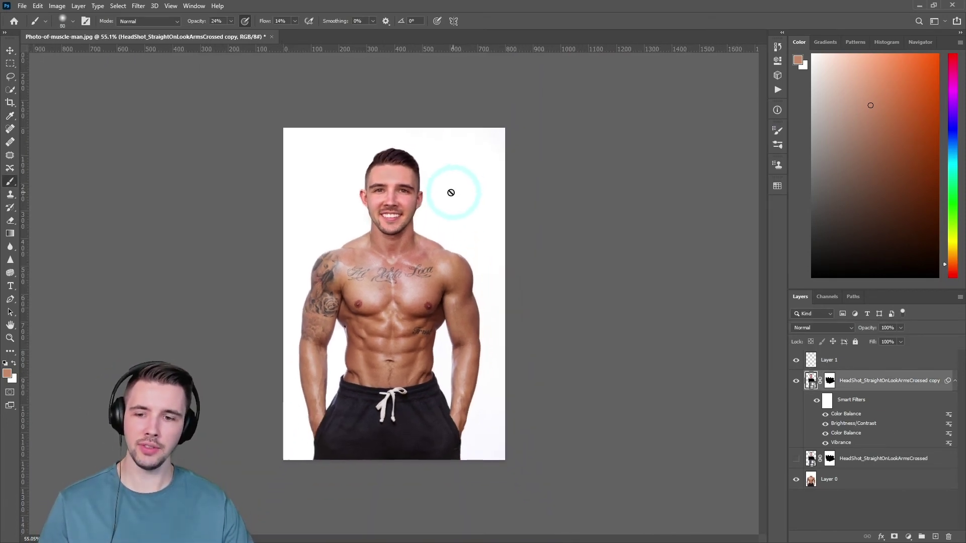
{"action": "key", "text": "ctrl+t"}
{"action": "left_click", "coordinate": [484, 213]}
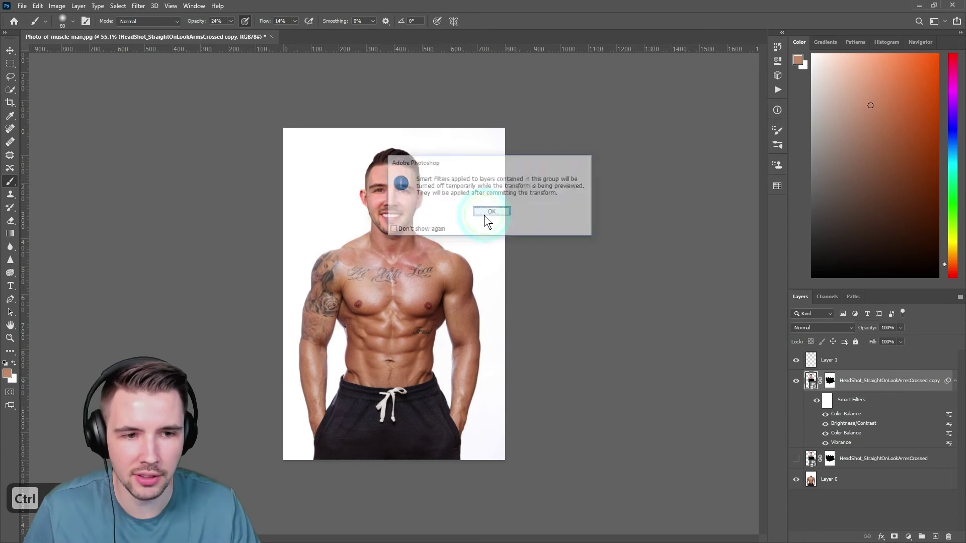
{"action": "left_click_drag", "start_coordinate": [472, 330], "coordinate": [475, 342]}
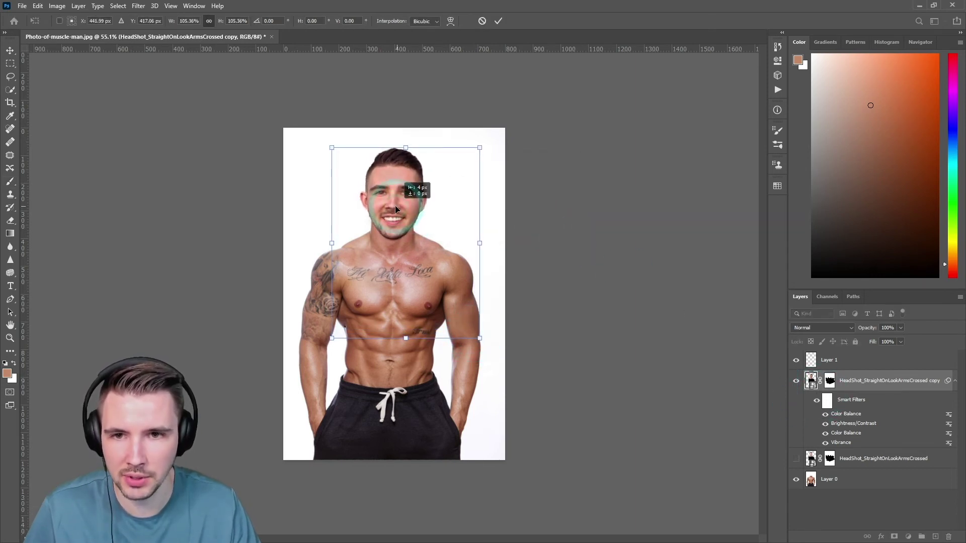
{"action": "left_click", "coordinate": [548, 242]}
{"action": "key", "text": "ctrl+z"}
{"action": "key", "text": "ctrl+z"}
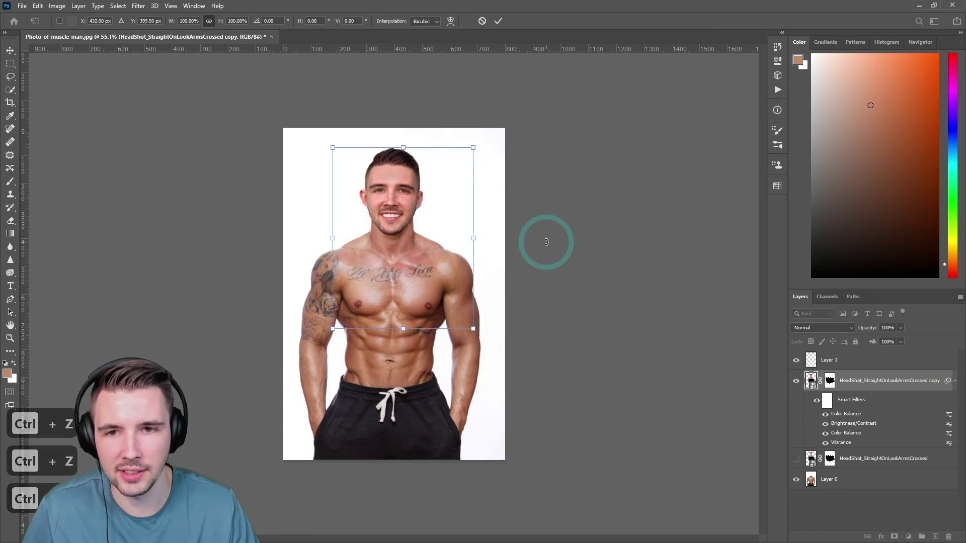
{"action": "scroll", "coordinate": [431, 225], "scroll_direction": "up", "scroll_amount": 5}
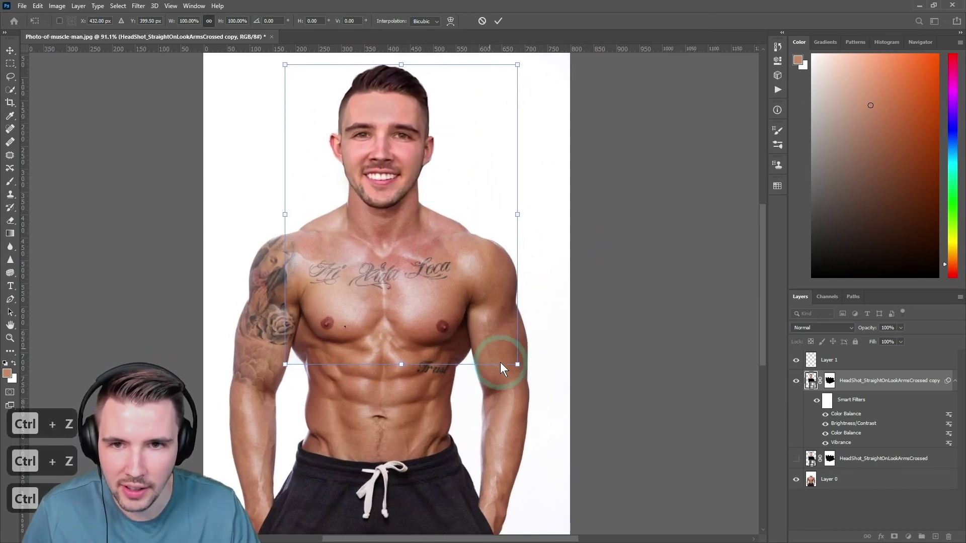
{"action": "left_click_drag", "start_coordinate": [517, 364], "coordinate": [510, 354]}
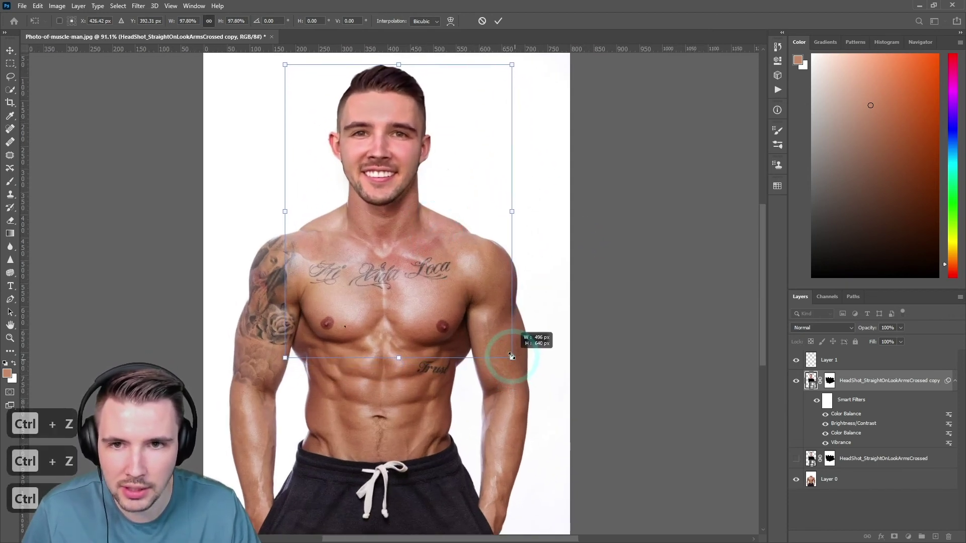
{"action": "left_click_drag", "start_coordinate": [386, 176], "coordinate": [390, 179]}
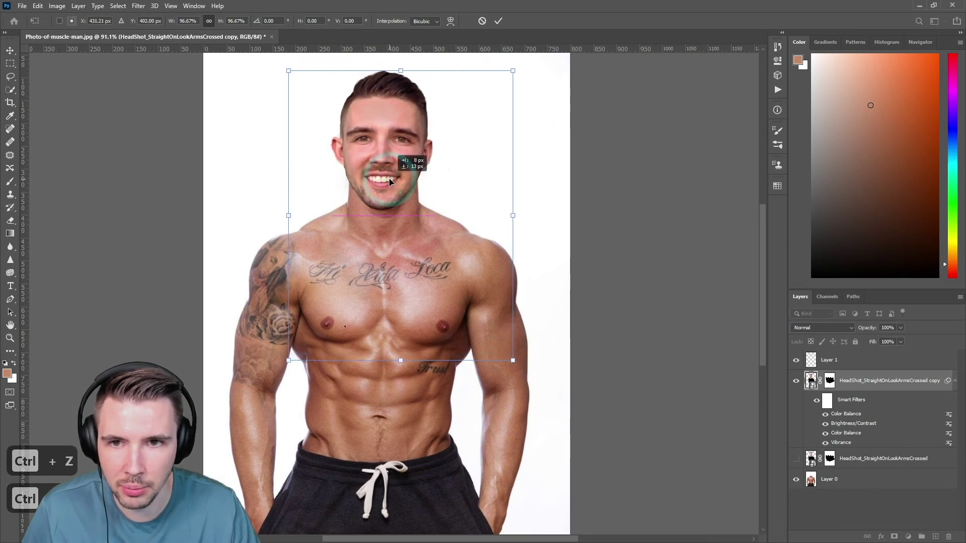
{"action": "key", "text": "ctrl+z"}
{"action": "key", "text": "ctrl+z"}
{"action": "key", "text": "ctrl+z"}
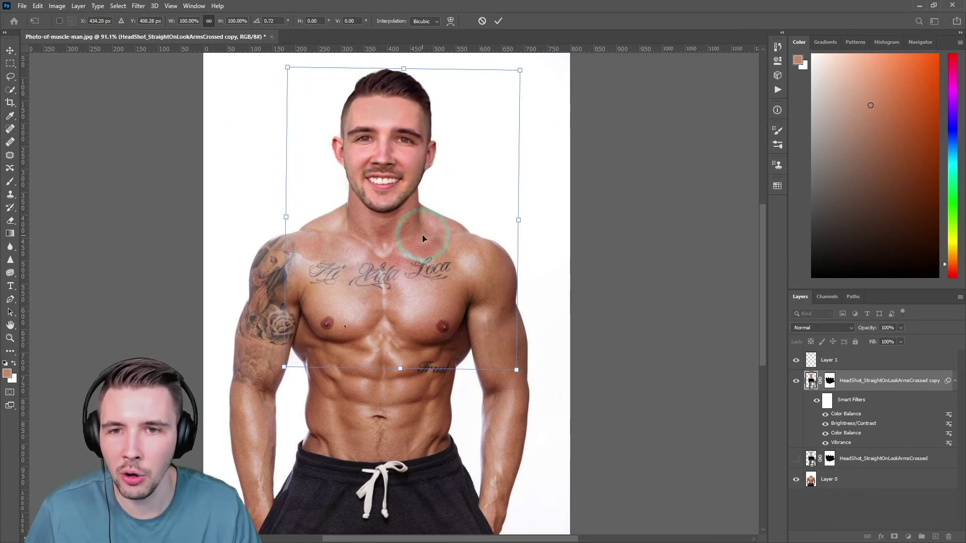
{"action": "scroll", "coordinate": [376, 219], "scroll_direction": "up", "scroll_amount": 5}
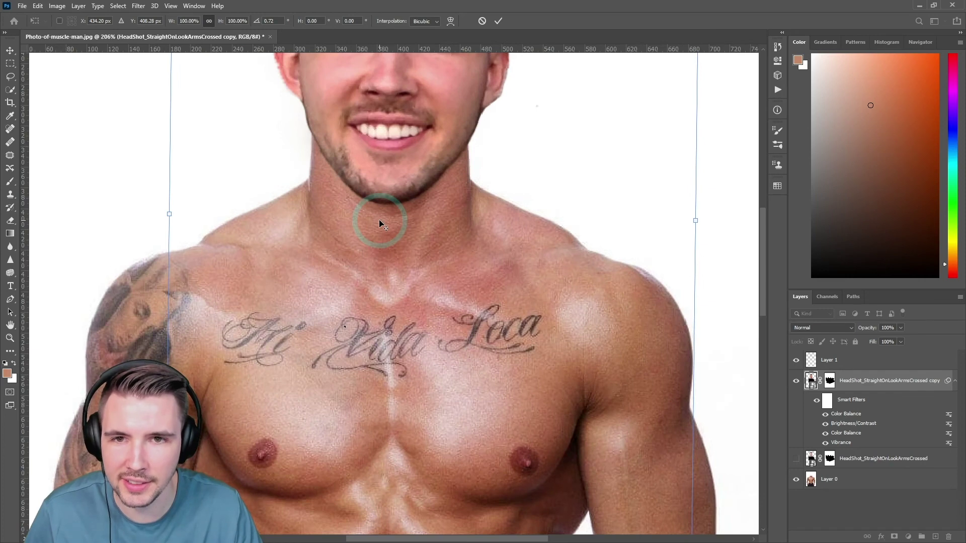
{"action": "scroll", "coordinate": [379, 224], "scroll_direction": "down", "scroll_amount": 5}
{"action": "key", "text": "Up"}
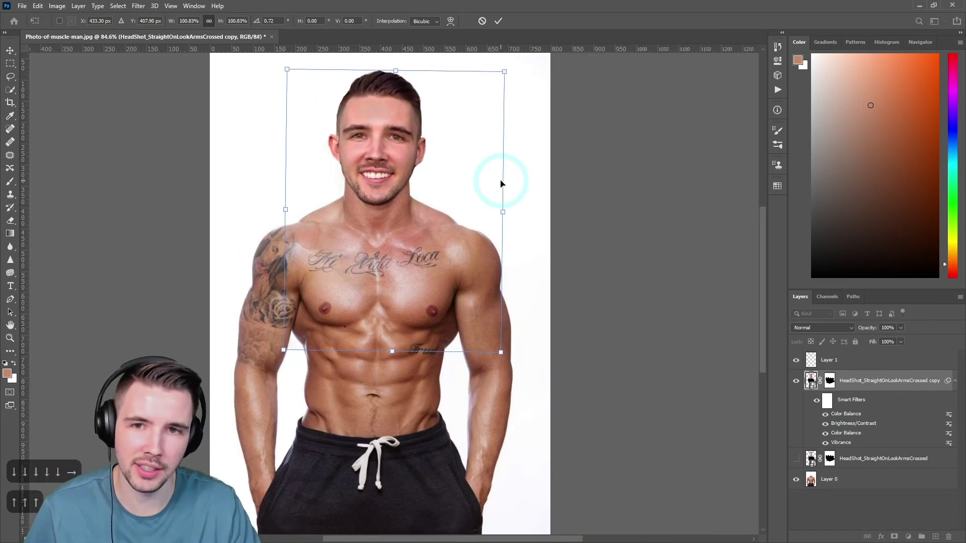
{"action": "key", "text": "Return"}
{"action": "scroll", "coordinate": [495, 182], "scroll_direction": "down", "scroll_amount": 3}
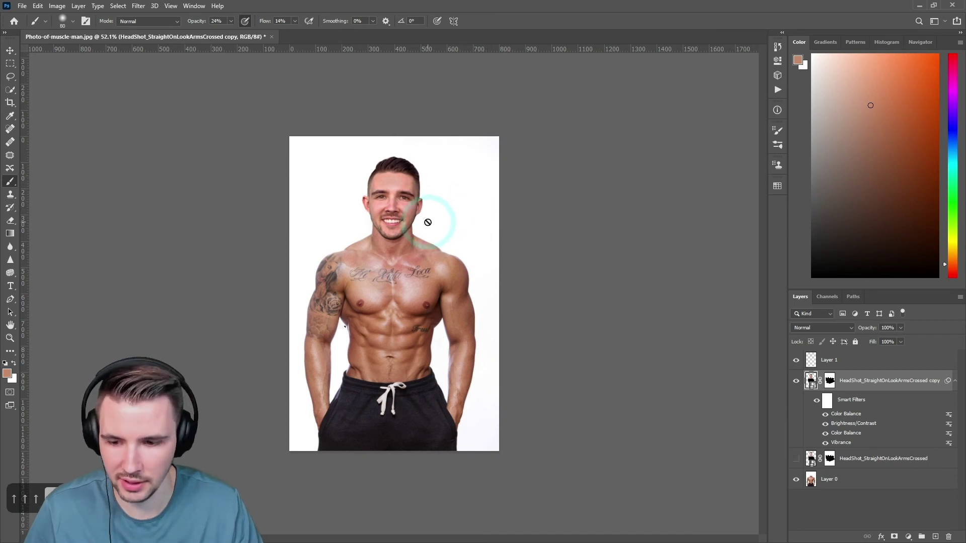
- Enlarge the head very slightly to about 101% toward the top-left and apply
{"action": "key", "text": "ctrl+t"}
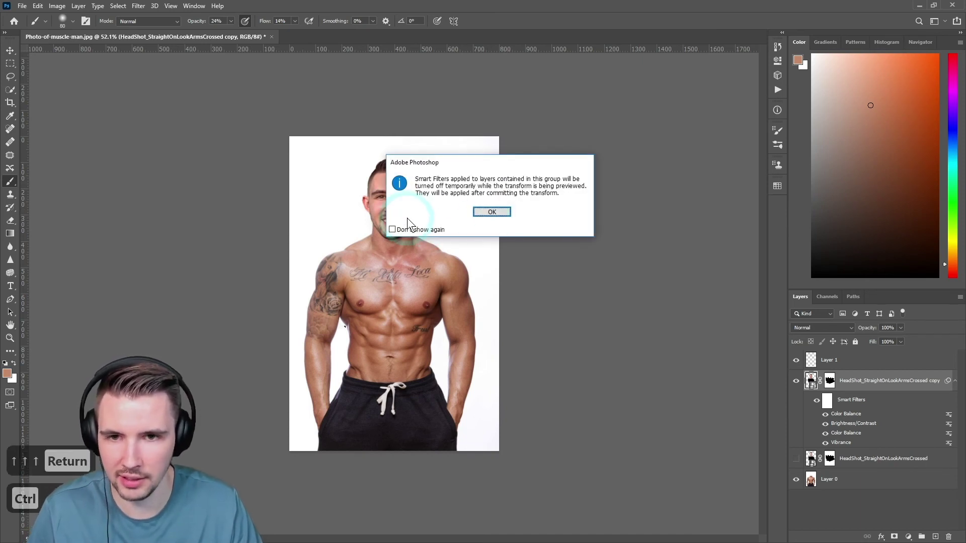
{"action": "left_click", "coordinate": [501, 216]}
{"action": "scroll", "coordinate": [423, 156], "scroll_direction": "up", "scroll_amount": 4}
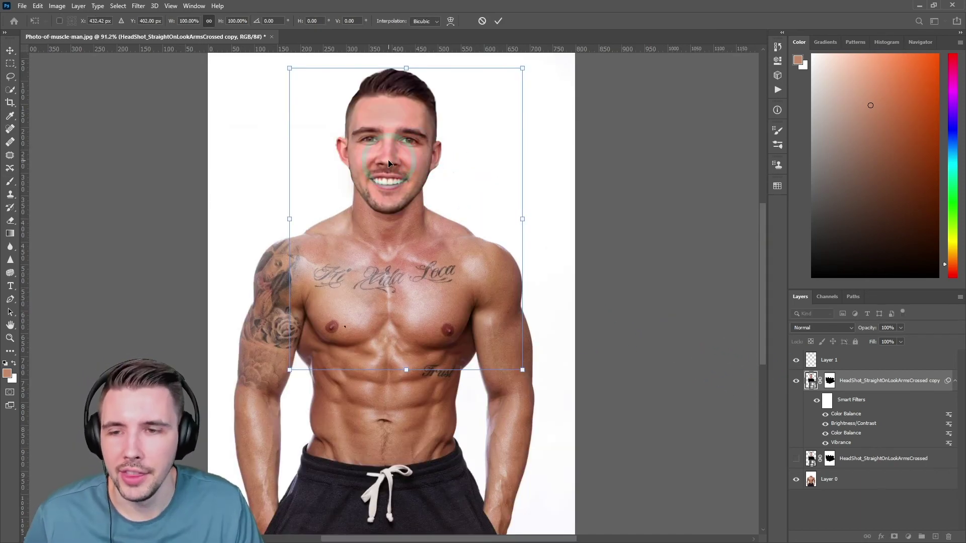
{"action": "scroll", "coordinate": [389, 163], "scroll_direction": "down", "scroll_amount": 2}
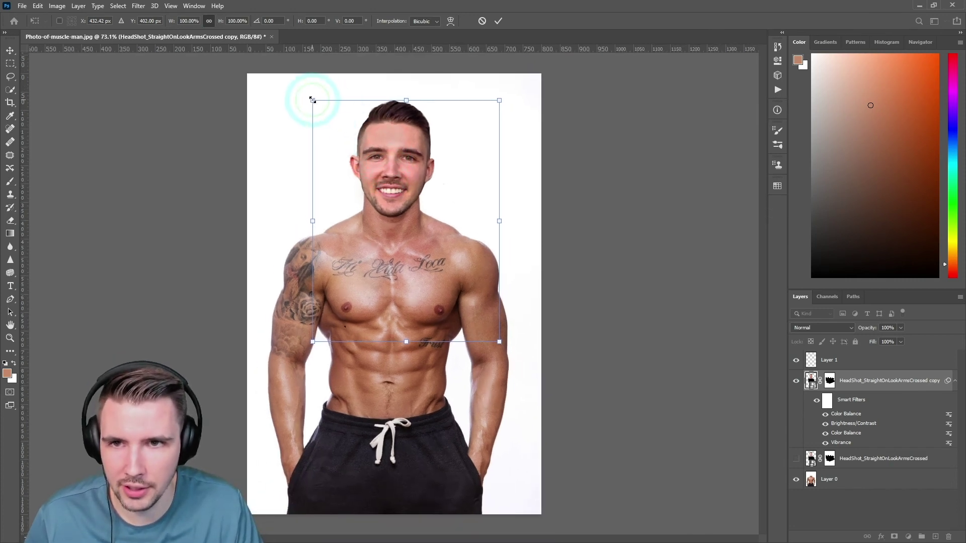
{"action": "left_click_drag", "start_coordinate": [313, 100], "coordinate": [310, 98]}
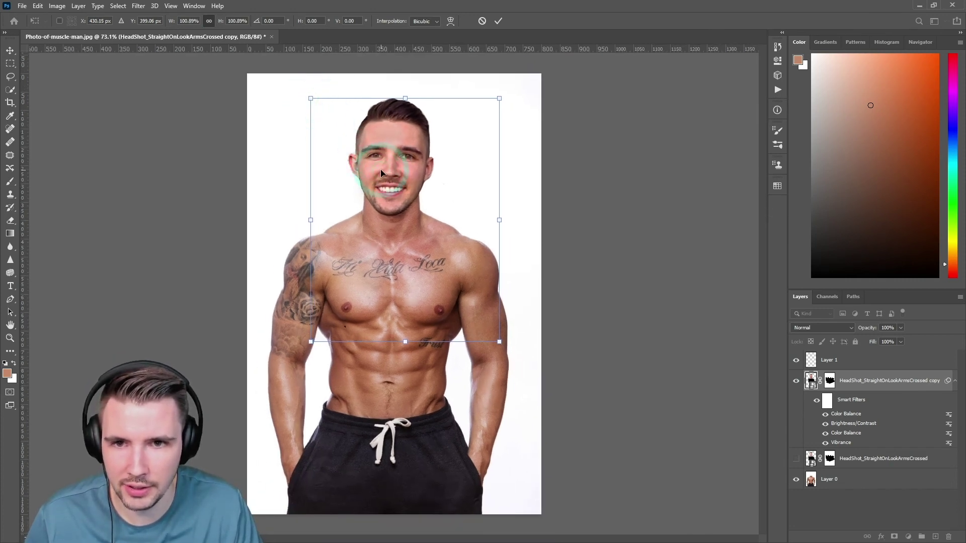
{"action": "key", "text": "Return"}
{"action": "scroll", "coordinate": [427, 285], "scroll_direction": "up", "scroll_amount": 2}
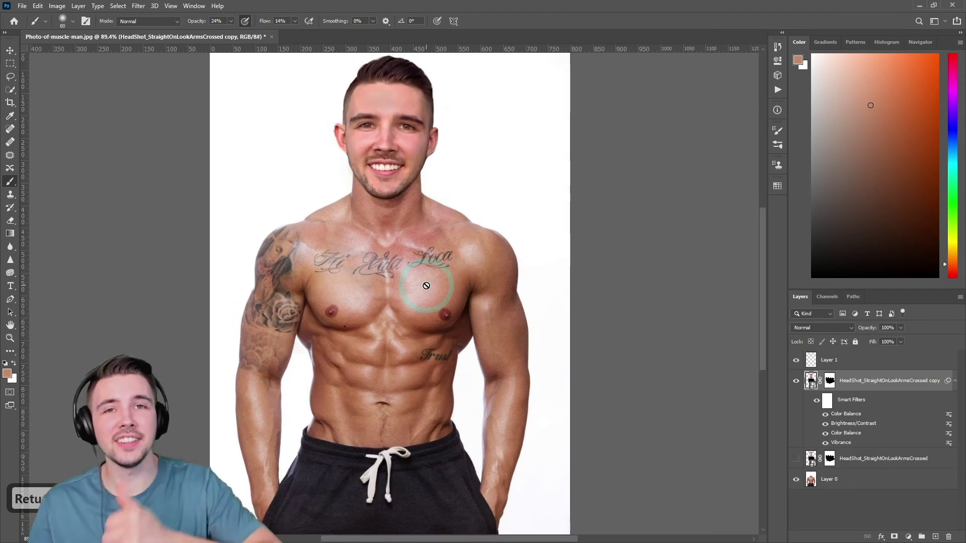
{"action": "scroll", "coordinate": [426, 285], "scroll_direction": "down", "scroll_amount": 2}
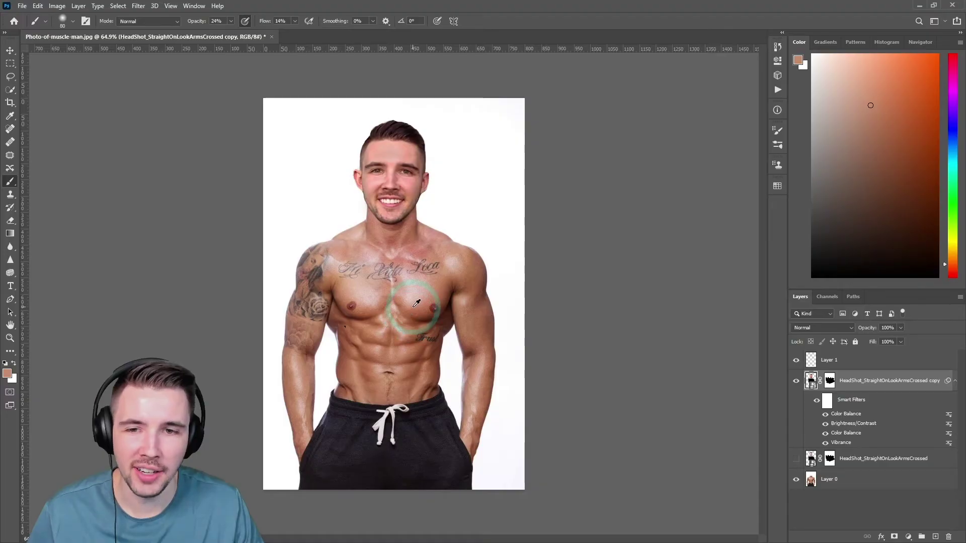
{"action": "scroll", "coordinate": [416, 303], "scroll_direction": "up", "scroll_amount": 2}
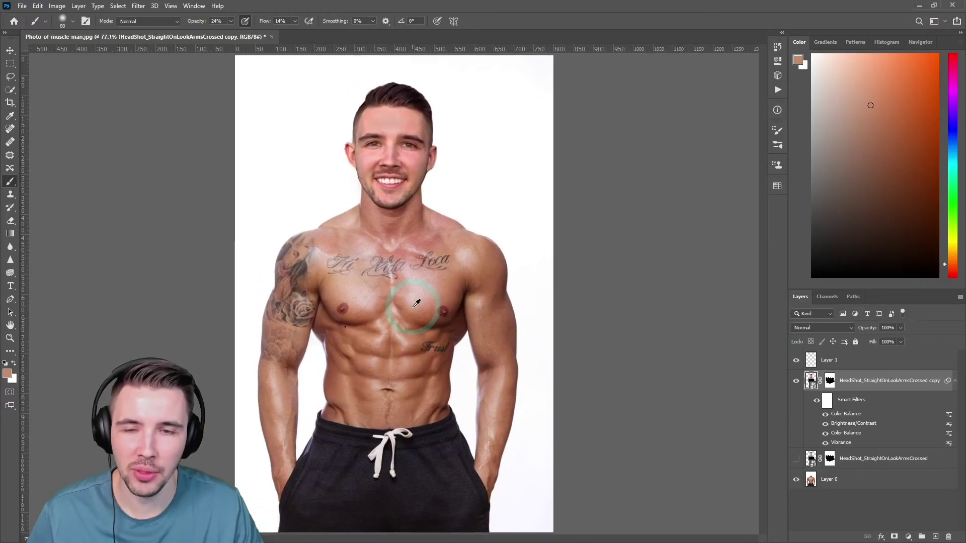